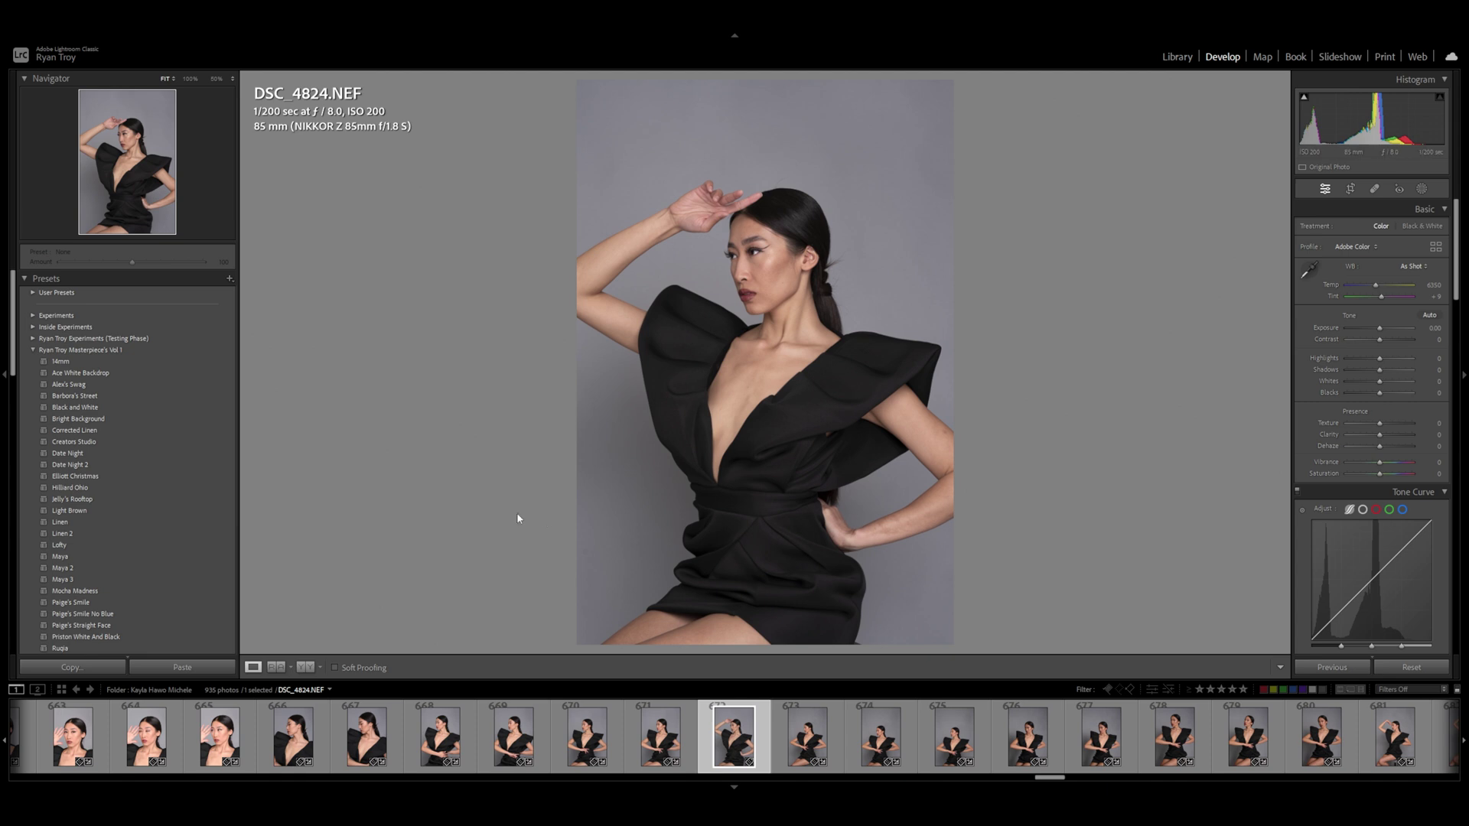
Step: Apply the Paige's Smile No Blue preset and ease Shadows back from +67 to +28
{"action": "scroll", "coordinate": [176, 563], "scroll_direction": "down", "scroll_amount": 3}
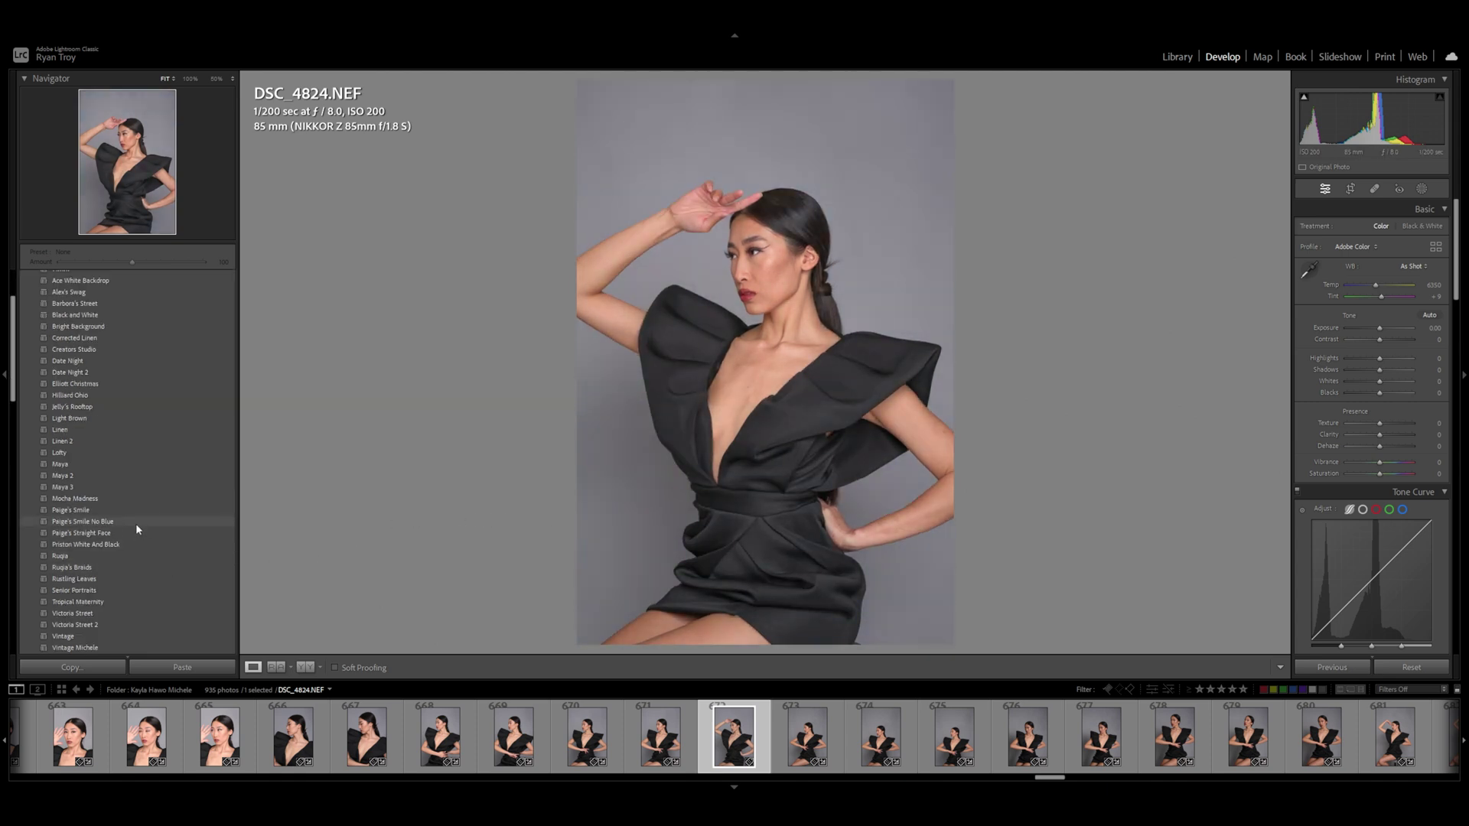
{"action": "left_click", "coordinate": [135, 522]}
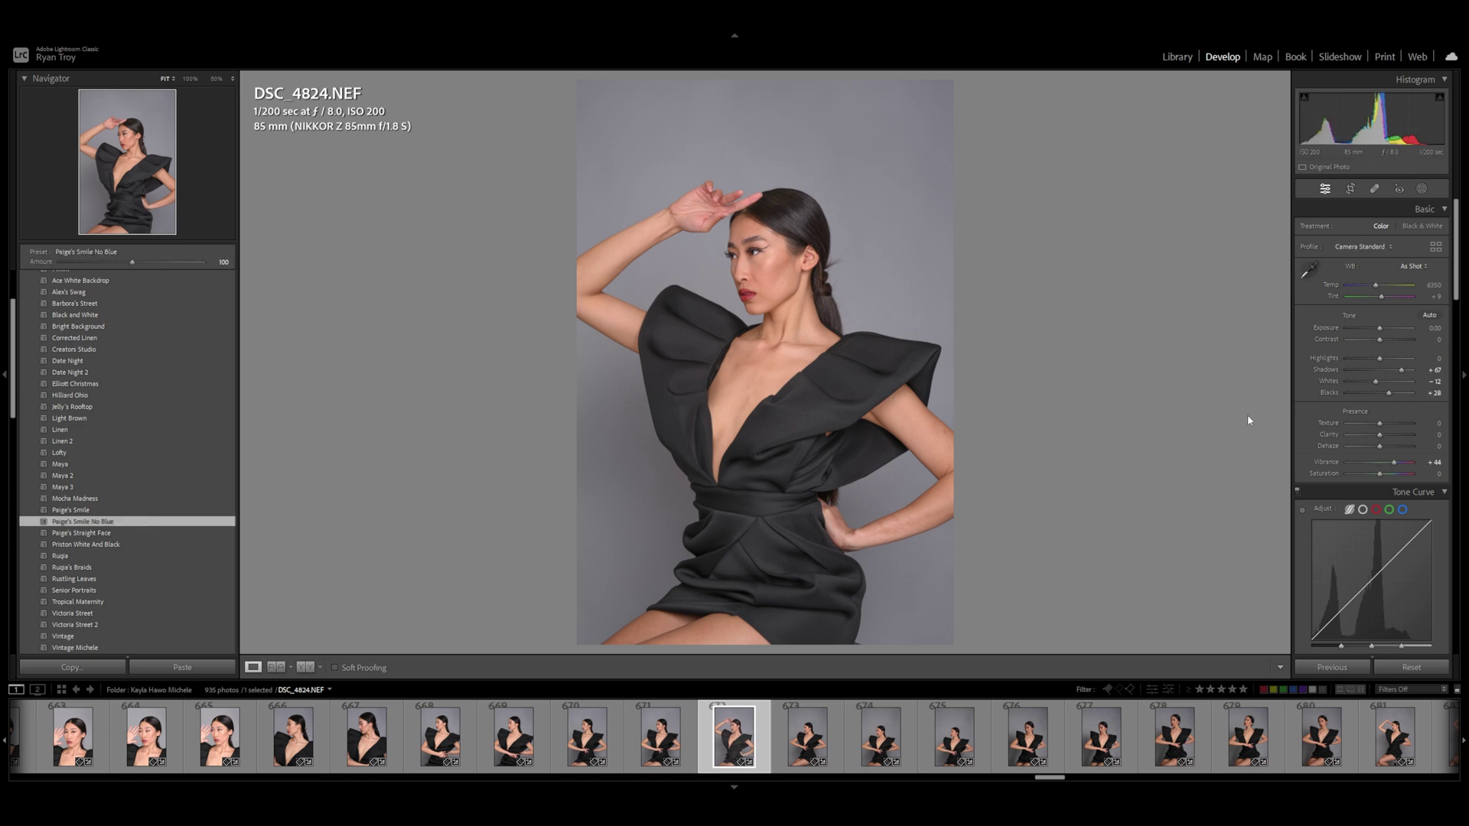
{"action": "left_click_drag", "start_coordinate": [1404, 374], "coordinate": [1388, 370]}
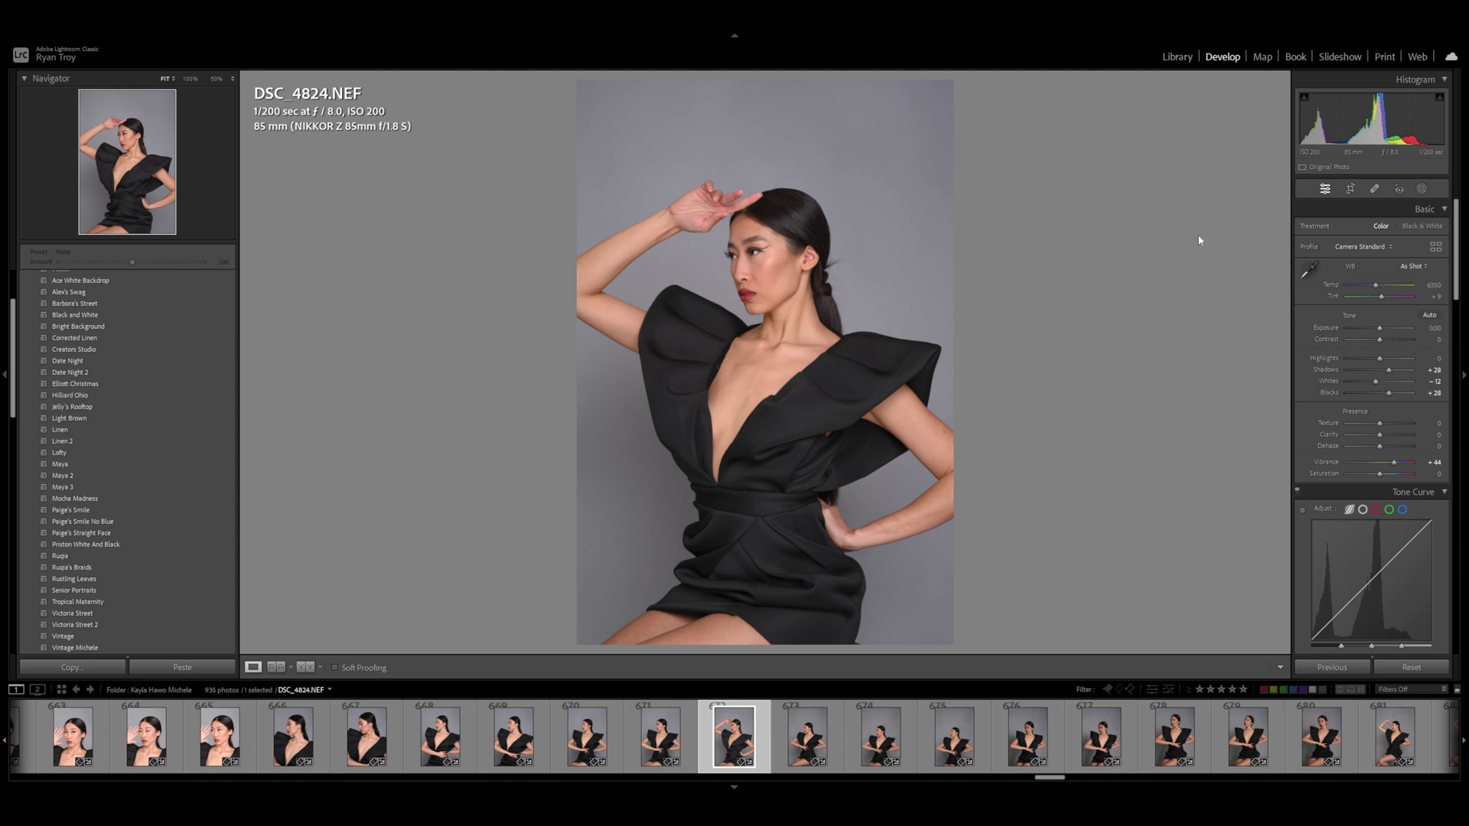
Step: Open the Masking panel for DSC_4824.NEF to reveal the new-mask choices
{"action": "left_click", "coordinate": [1422, 195]}
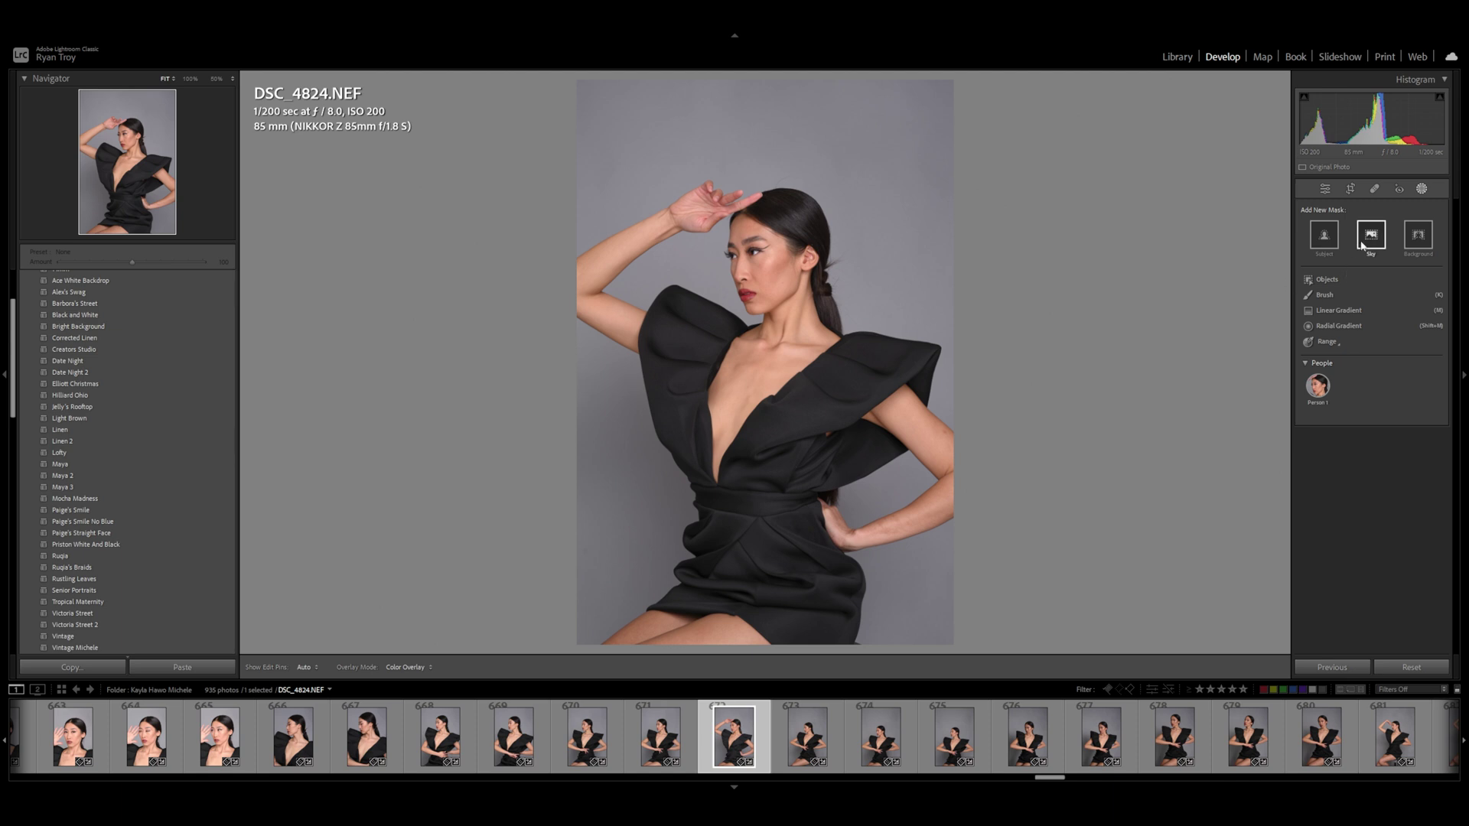
Step: Add a Select Background mask and check its hand and hairline edges at 100%, then return to FIT
{"action": "left_click", "coordinate": [1419, 237]}
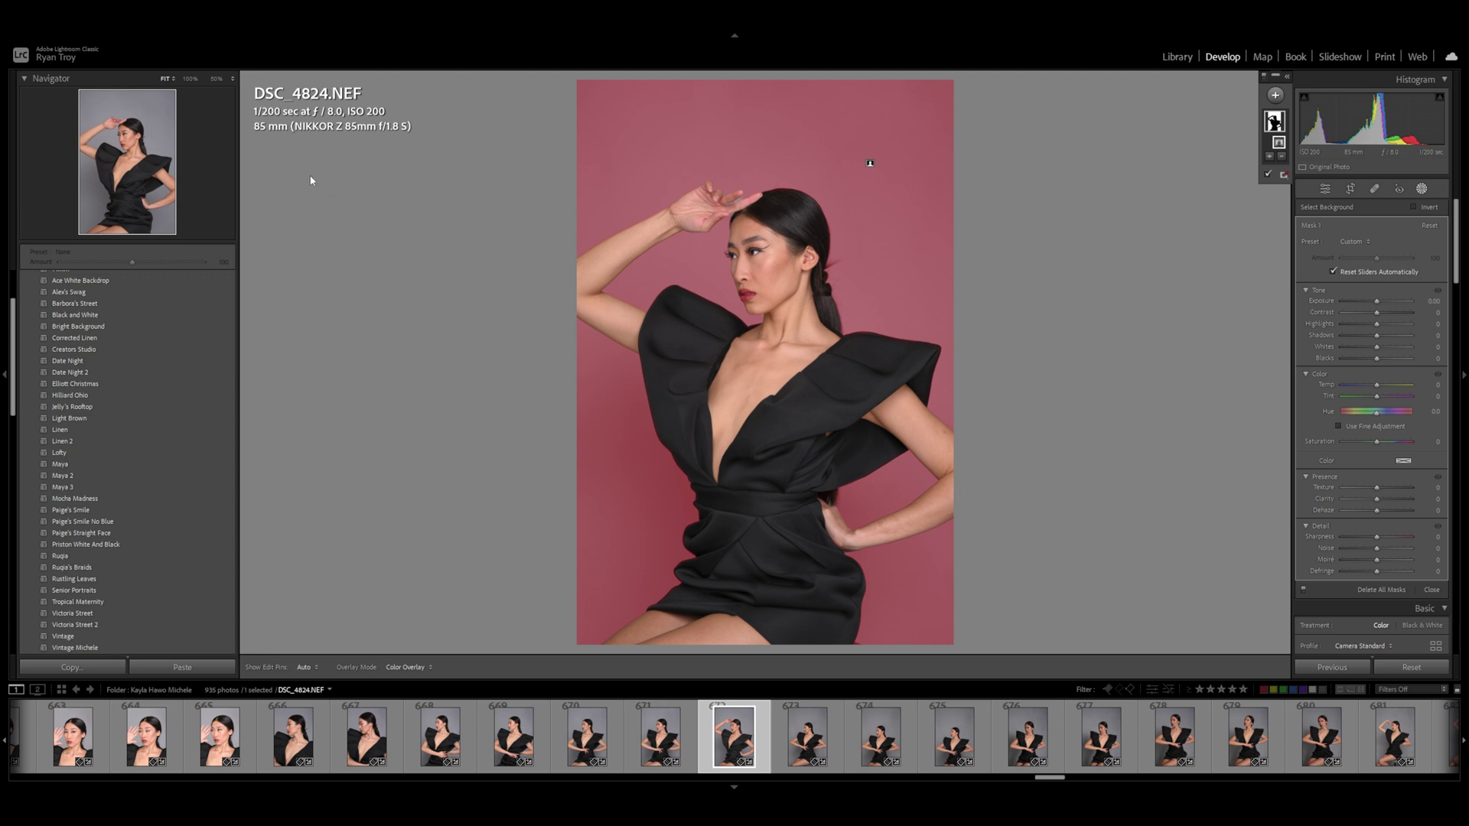
{"action": "left_click", "coordinate": [119, 121]}
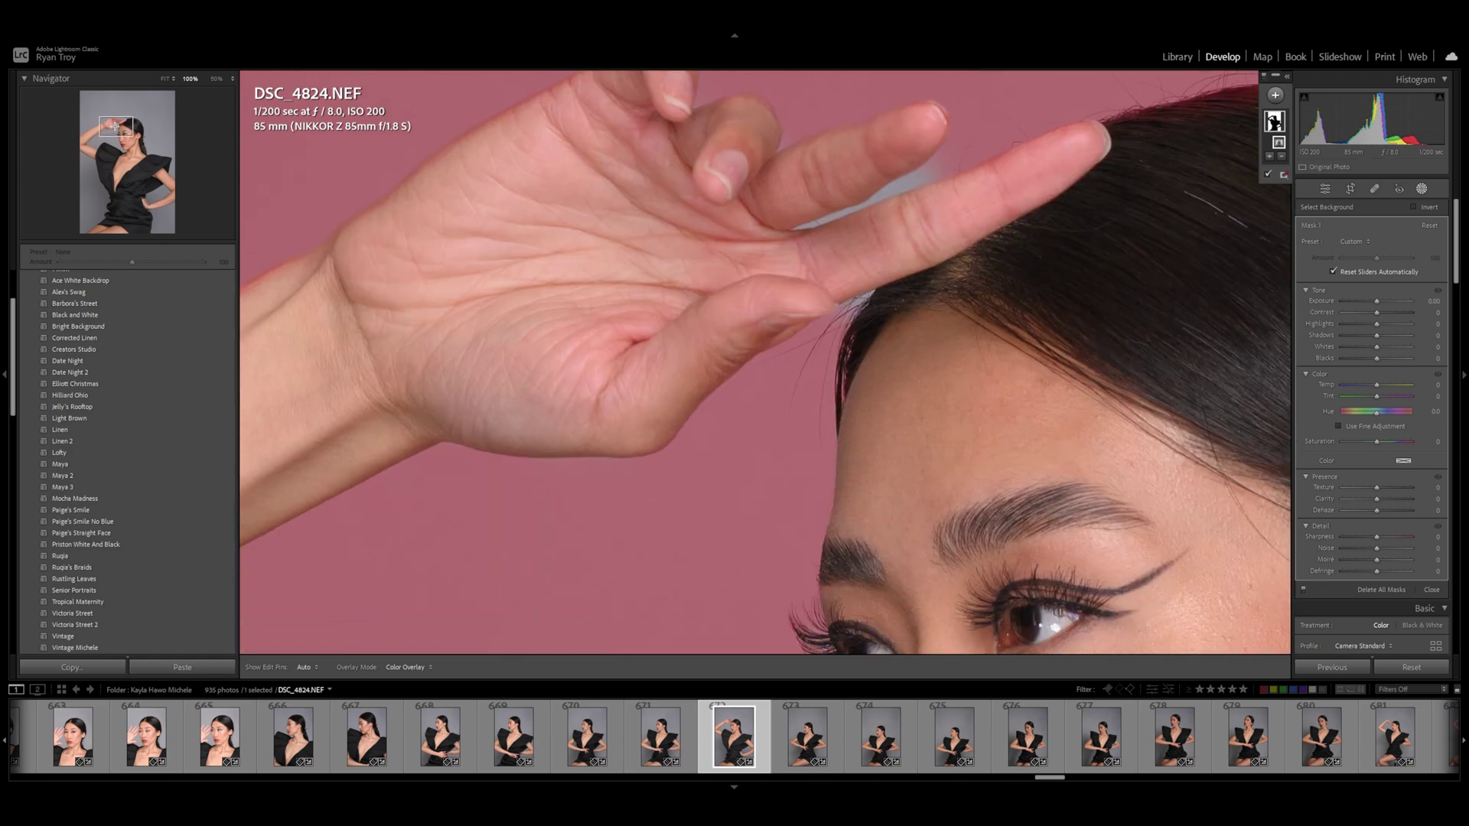
{"action": "left_click_drag", "start_coordinate": [113, 124], "coordinate": [116, 123]}
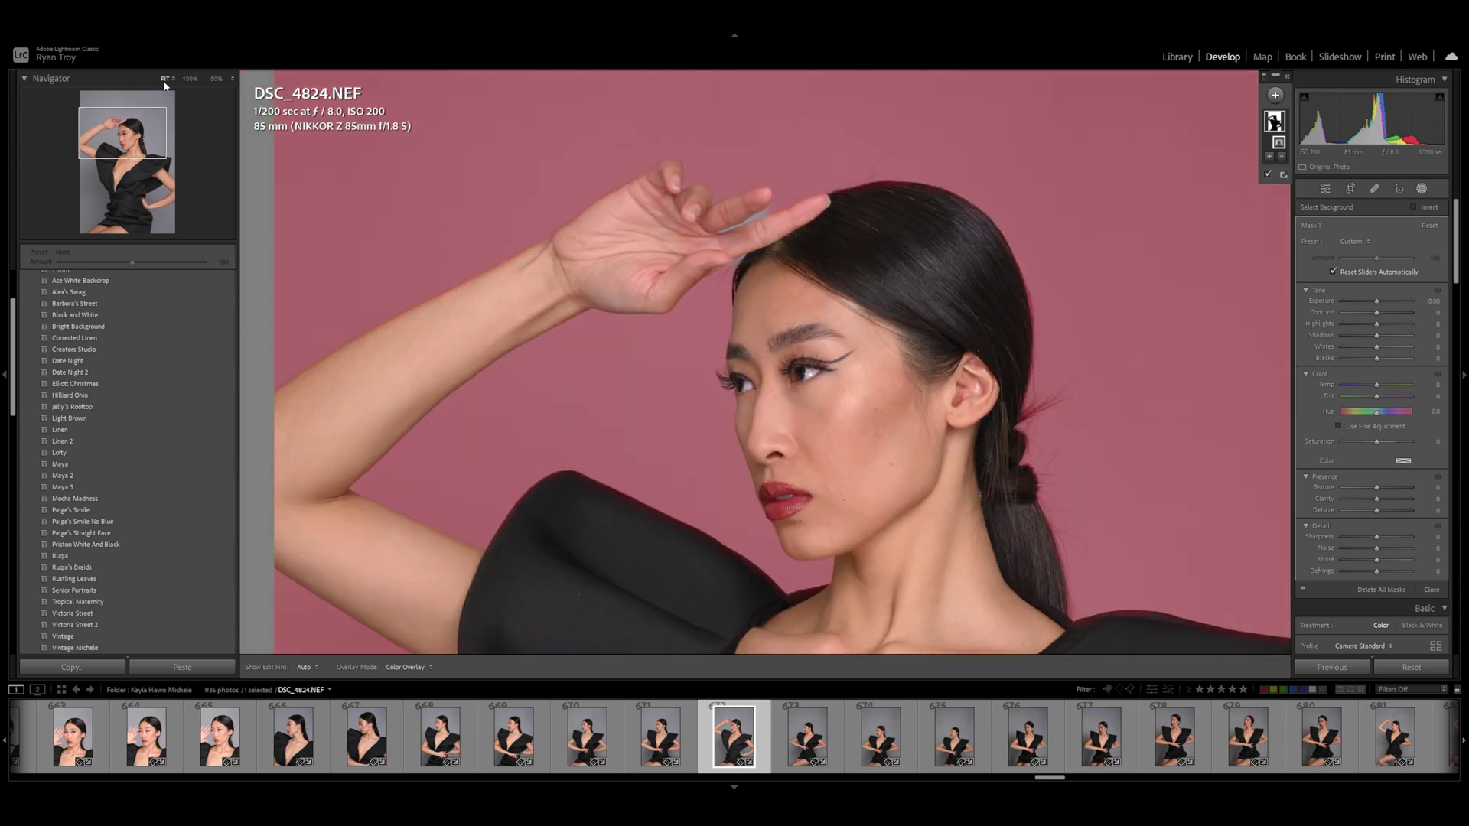
{"action": "left_click", "coordinate": [166, 79]}
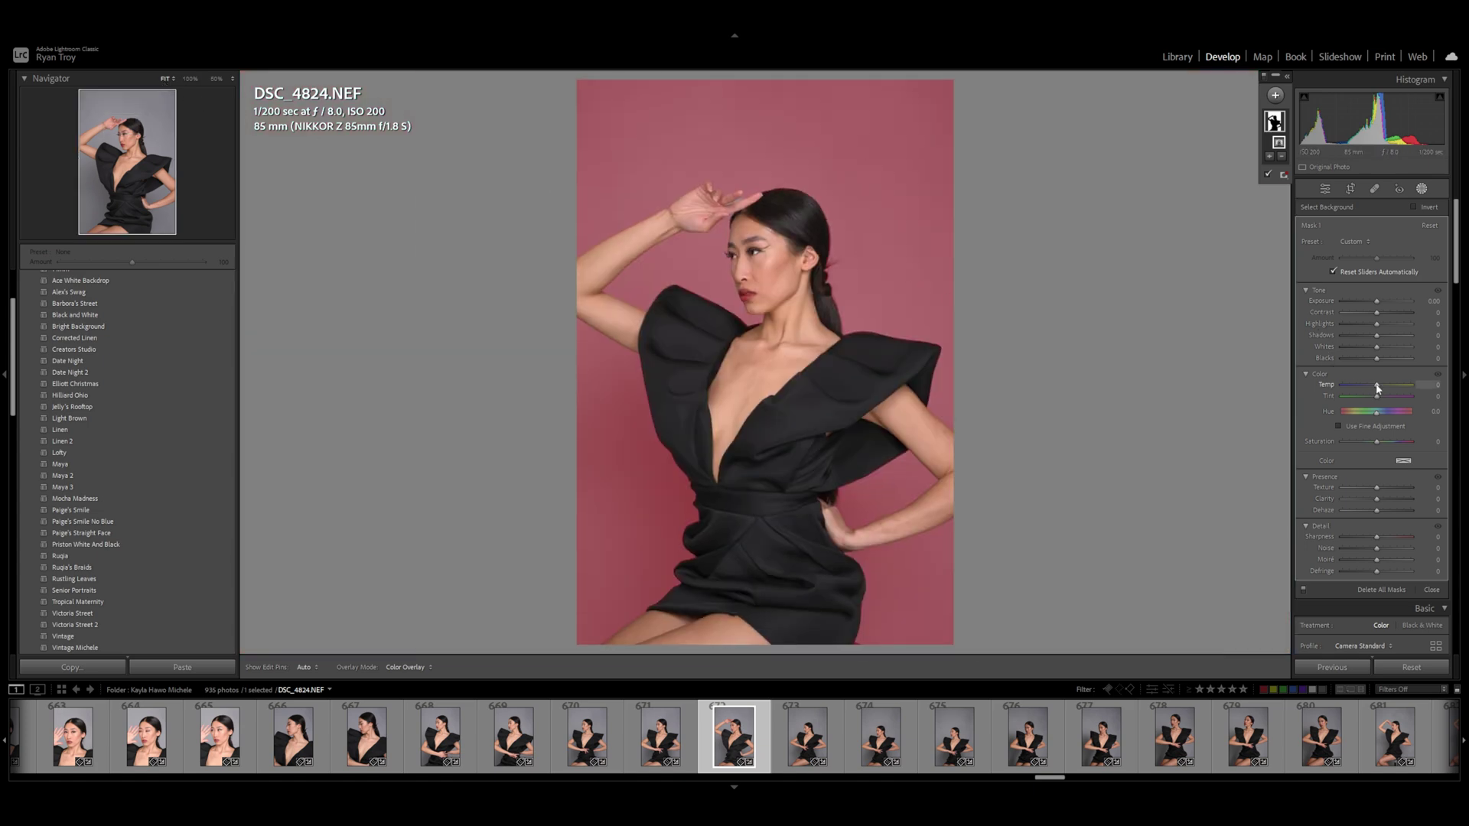
{"action": "left_click_drag", "start_coordinate": [1377, 387], "coordinate": [1417, 385]}
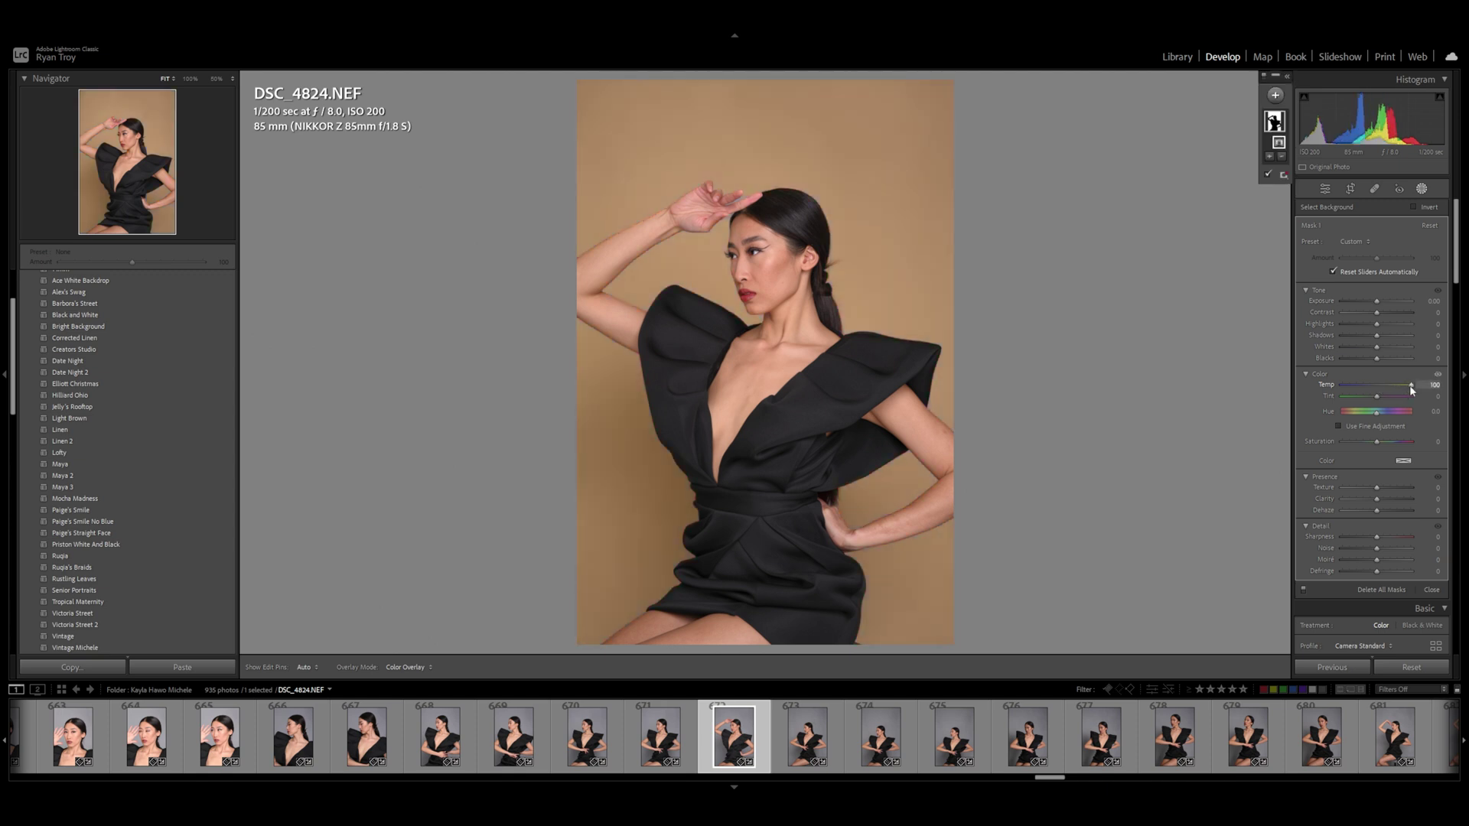
{"action": "left_click_drag", "start_coordinate": [1411, 385], "coordinate": [1339, 387]}
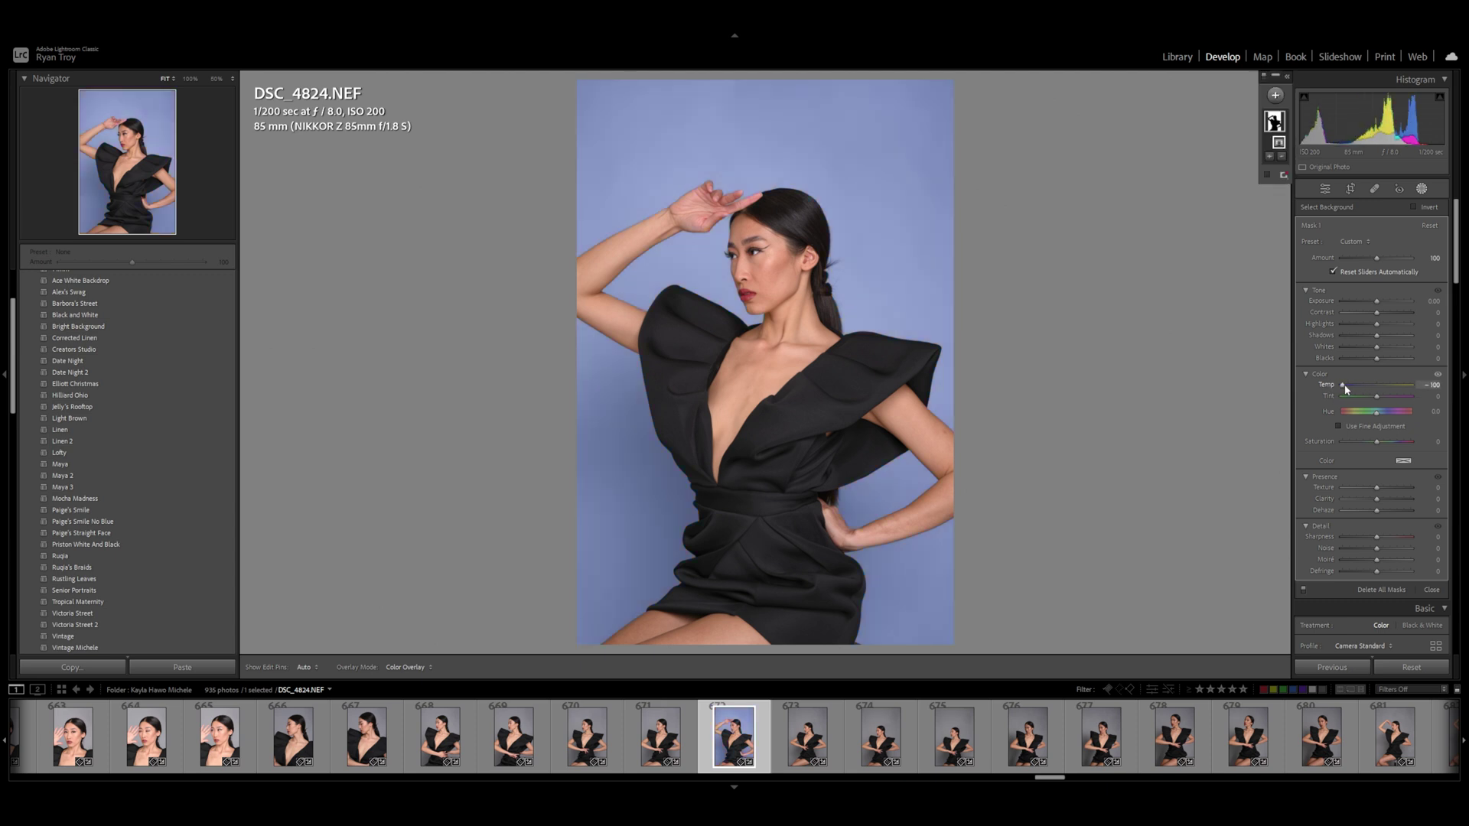
{"action": "double_click", "coordinate": [1344, 386]}
{"action": "left_click_drag", "start_coordinate": [1376, 397], "coordinate": [1435, 406]}
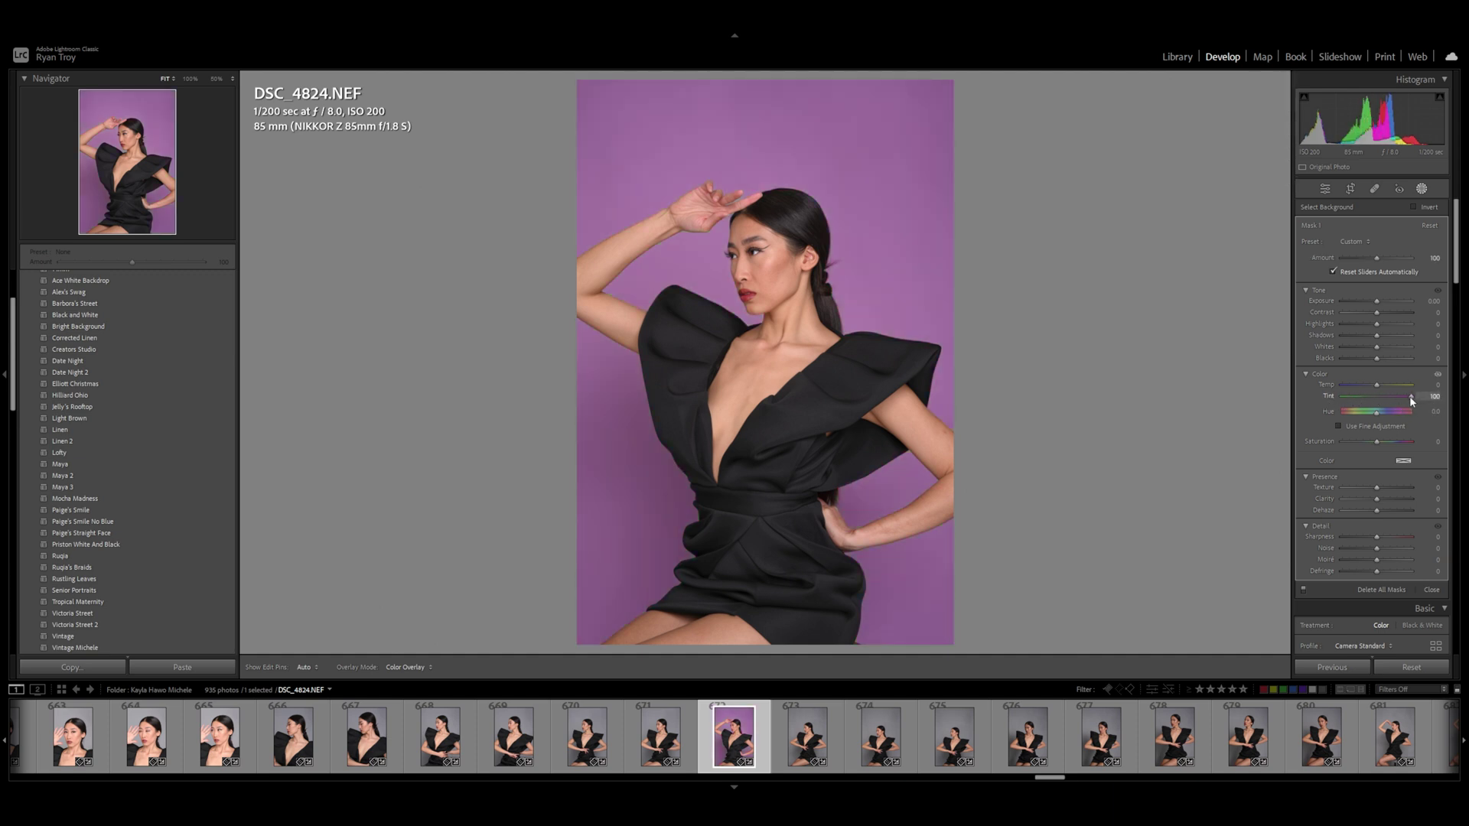
{"action": "double_click", "coordinate": [1410, 397]}
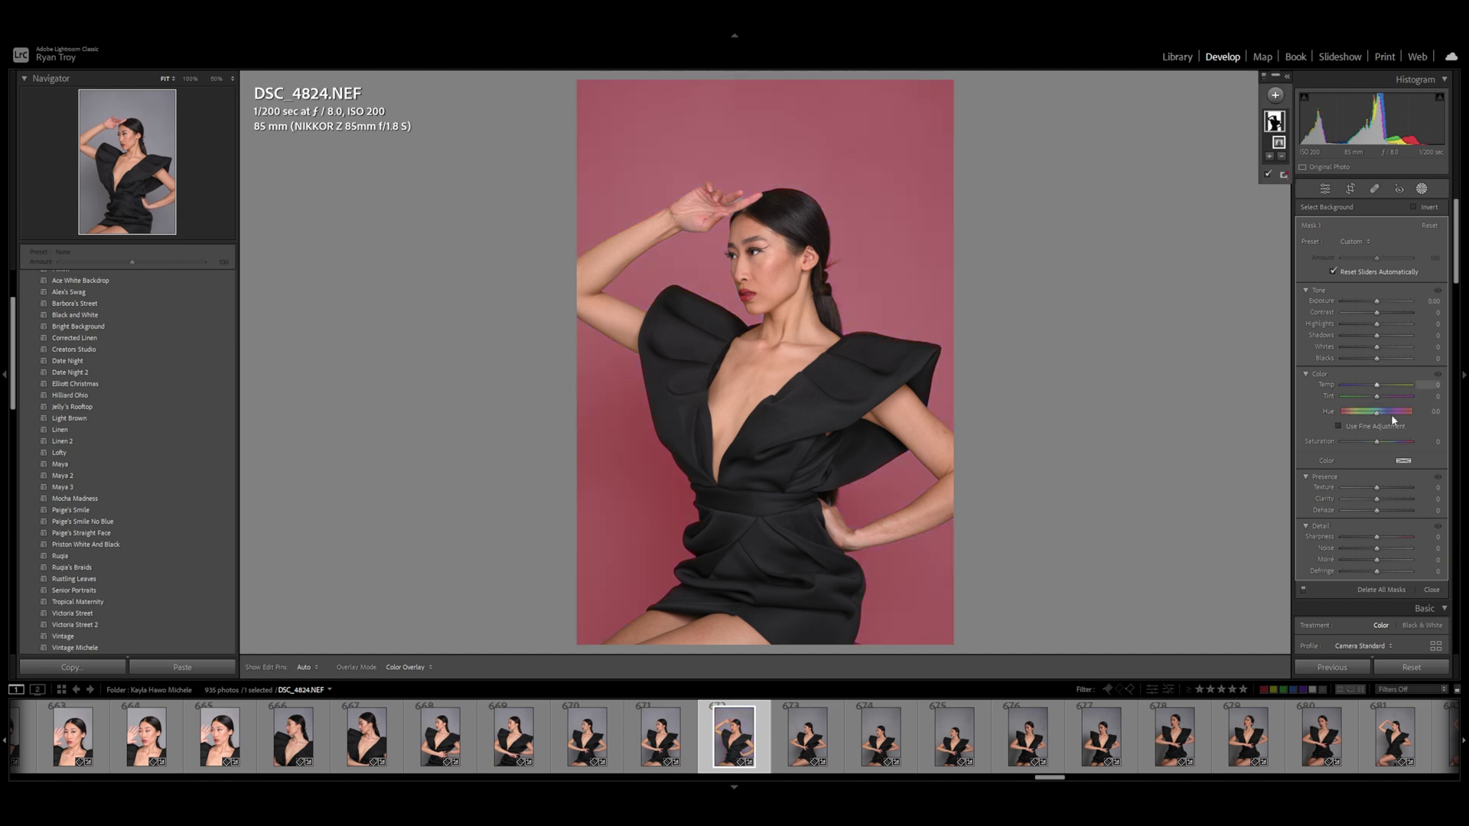
{"action": "left_click", "coordinate": [1404, 462]}
{"action": "mouse_move", "coordinate": [1318, 466]}
{"action": "left_mouse_down"}
{"action": "mouse_move", "coordinate": [1205, 456]}
{"action": "mouse_move", "coordinate": [1373, 468]}
{"action": "mouse_move", "coordinate": [1270, 483]}
{"action": "mouse_move", "coordinate": [1236, 478]}
{"action": "mouse_move", "coordinate": [1248, 468]}
{"action": "mouse_move", "coordinate": [1261, 475]}
{"action": "mouse_move", "coordinate": [1198, 481]}
{"action": "mouse_move", "coordinate": [1201, 468]}
{"action": "left_mouse_up"}
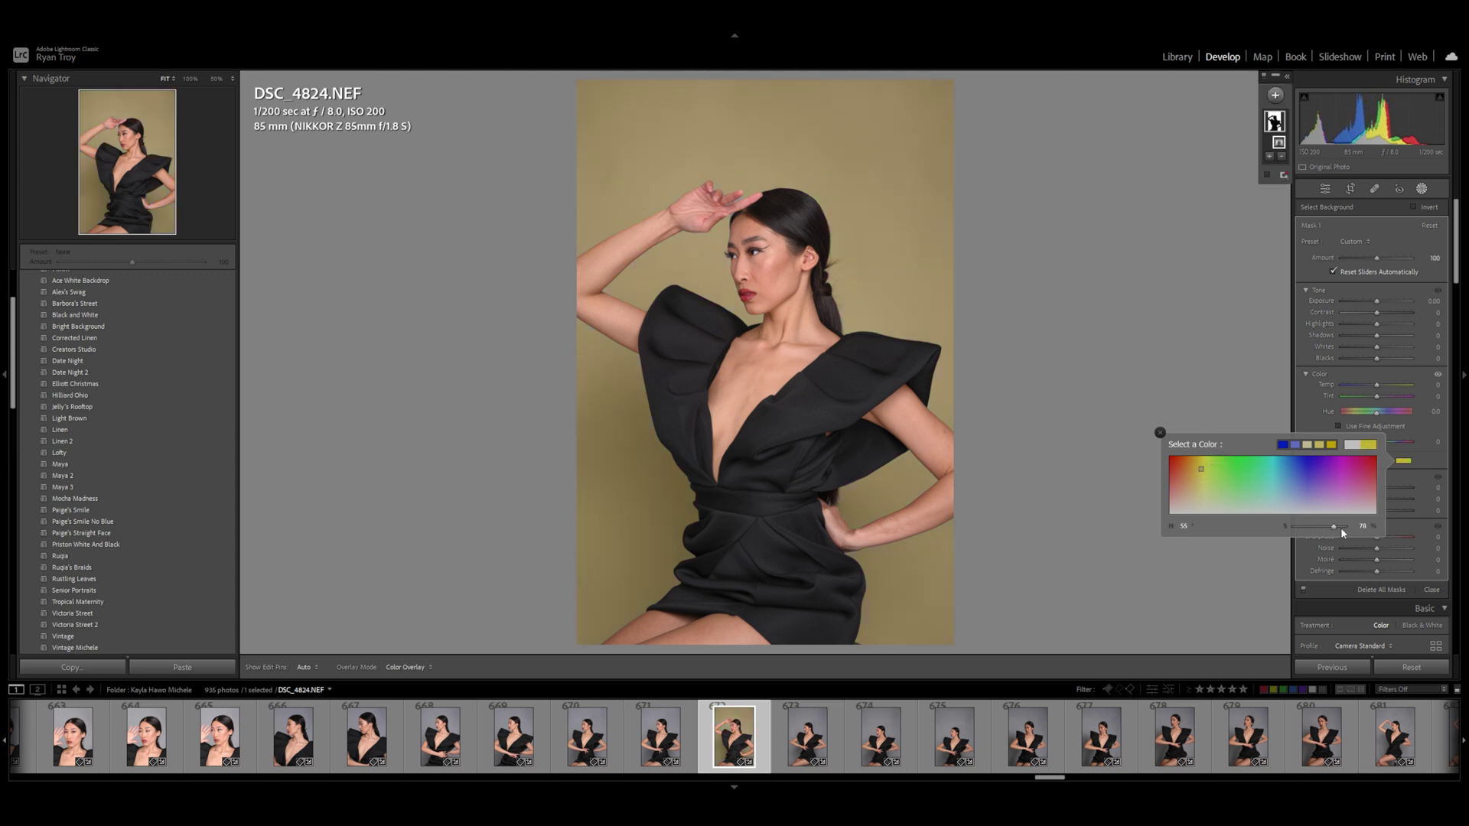
{"action": "left_click_drag", "start_coordinate": [1351, 523], "coordinate": [1182, 526]}
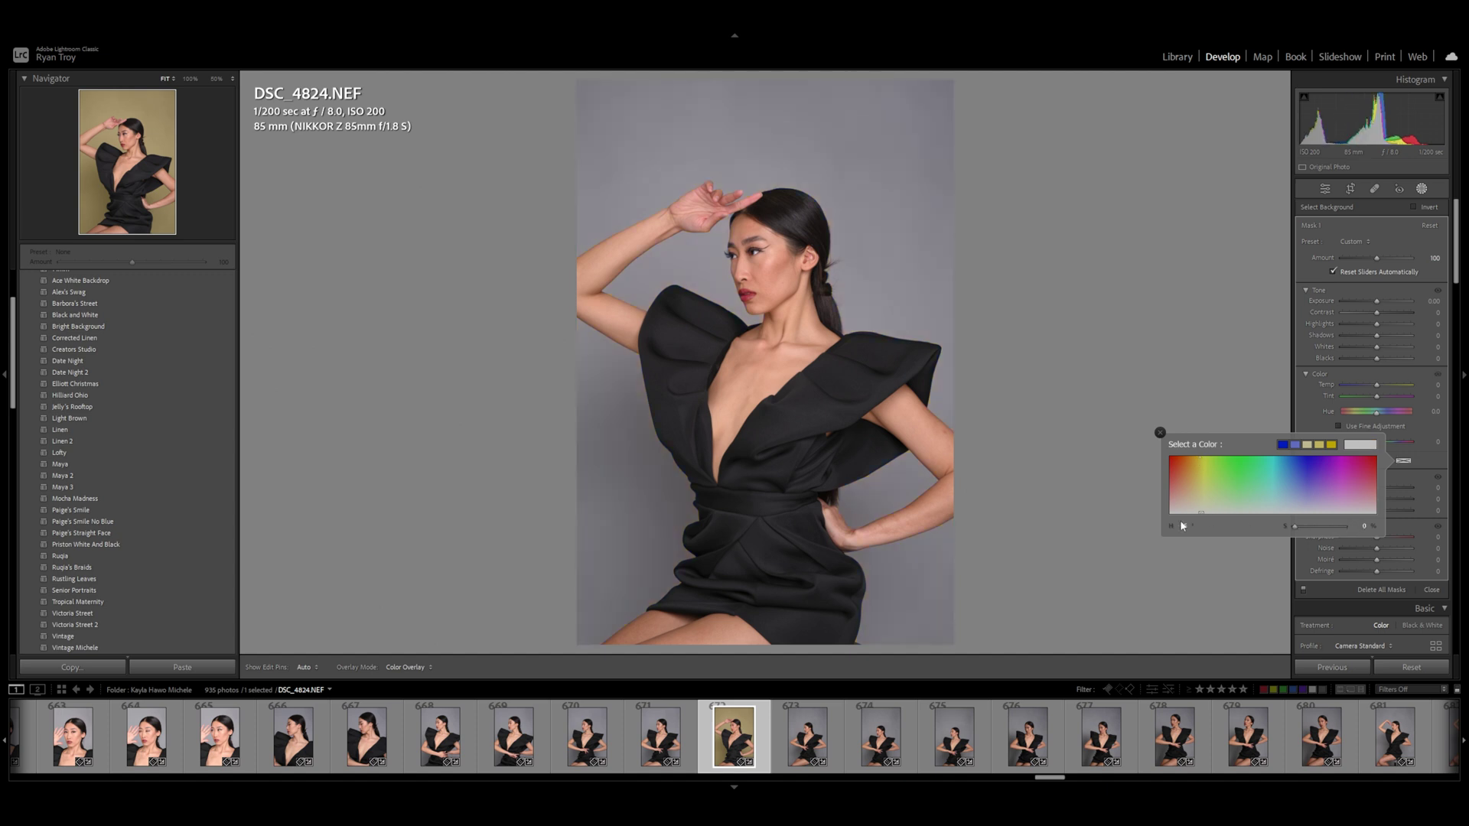
{"action": "left_click", "coordinate": [1252, 411]}
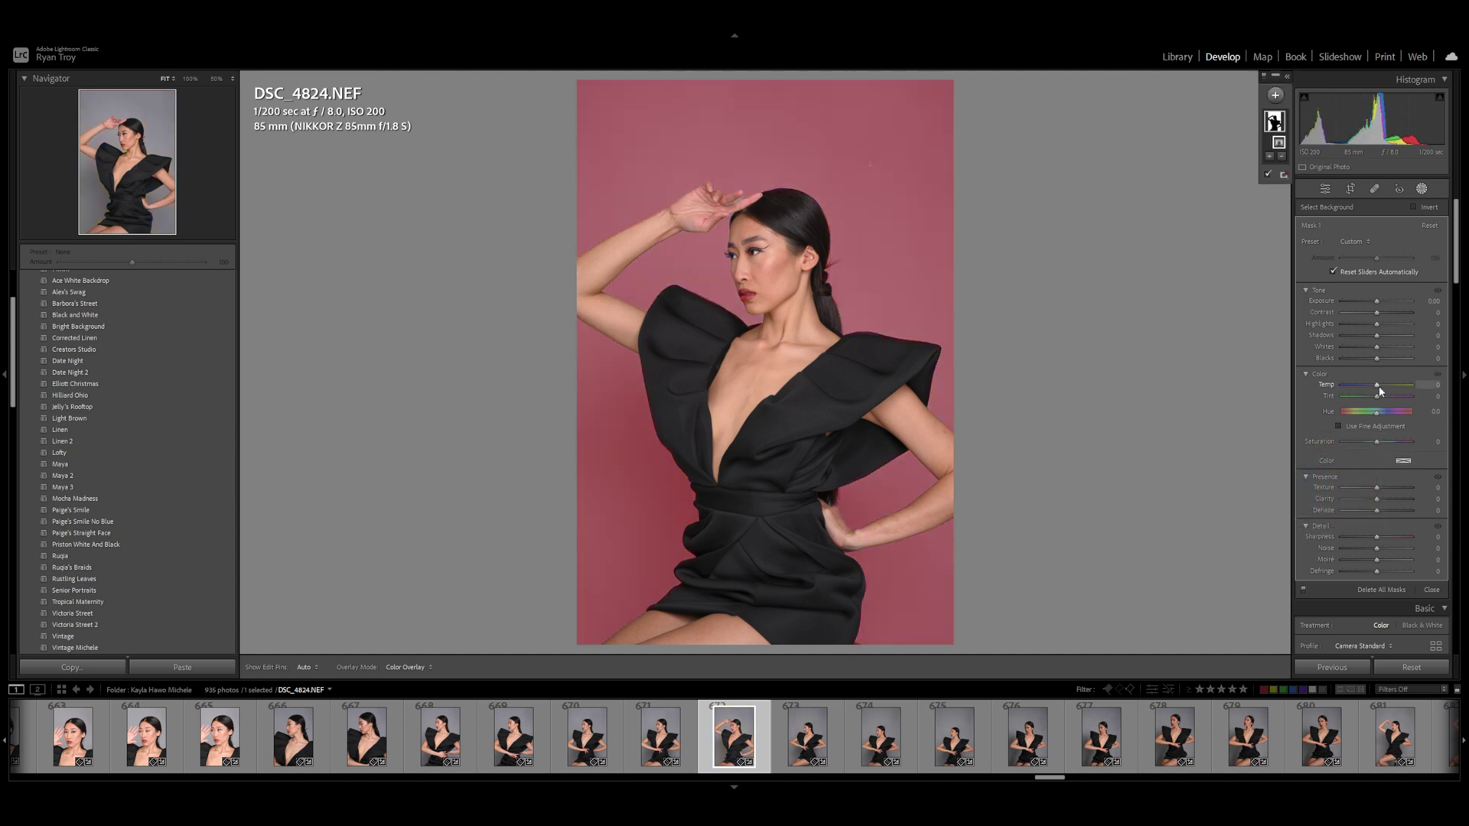
Step: Set the background mask to Temp 100, Shadows +20 and Exposure +0.33 for a warm tan backdrop
{"action": "left_click_drag", "start_coordinate": [1380, 390], "coordinate": [1412, 389]}
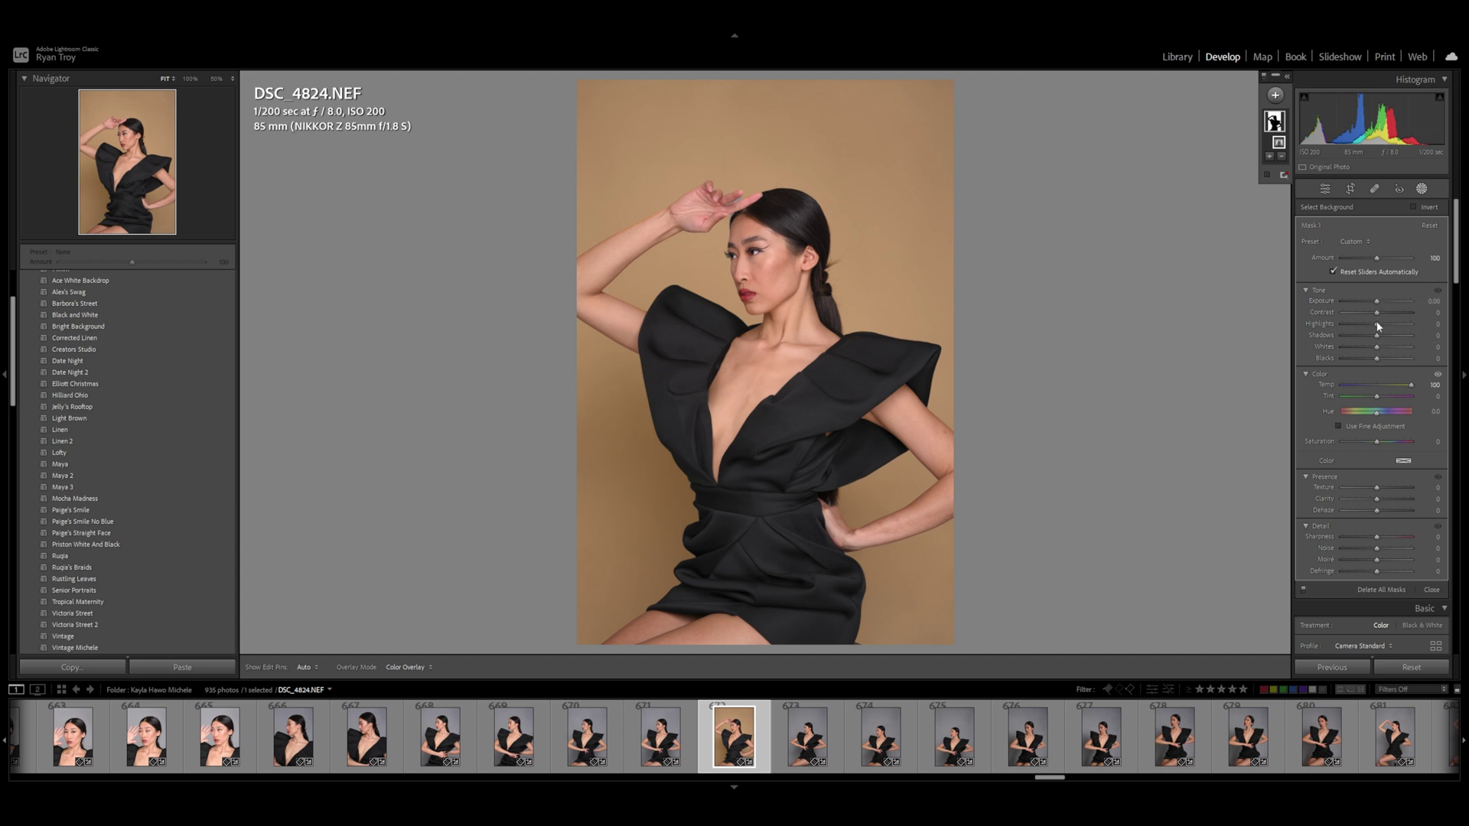
{"action": "mouse_move", "coordinate": [1375, 337]}
{"action": "left_mouse_down"}
{"action": "mouse_move", "coordinate": [1402, 336]}
{"action": "mouse_move", "coordinate": [1383, 344]}
{"action": "mouse_move", "coordinate": [1346, 301]}
{"action": "mouse_move", "coordinate": [1379, 310]}
{"action": "left_mouse_up"}
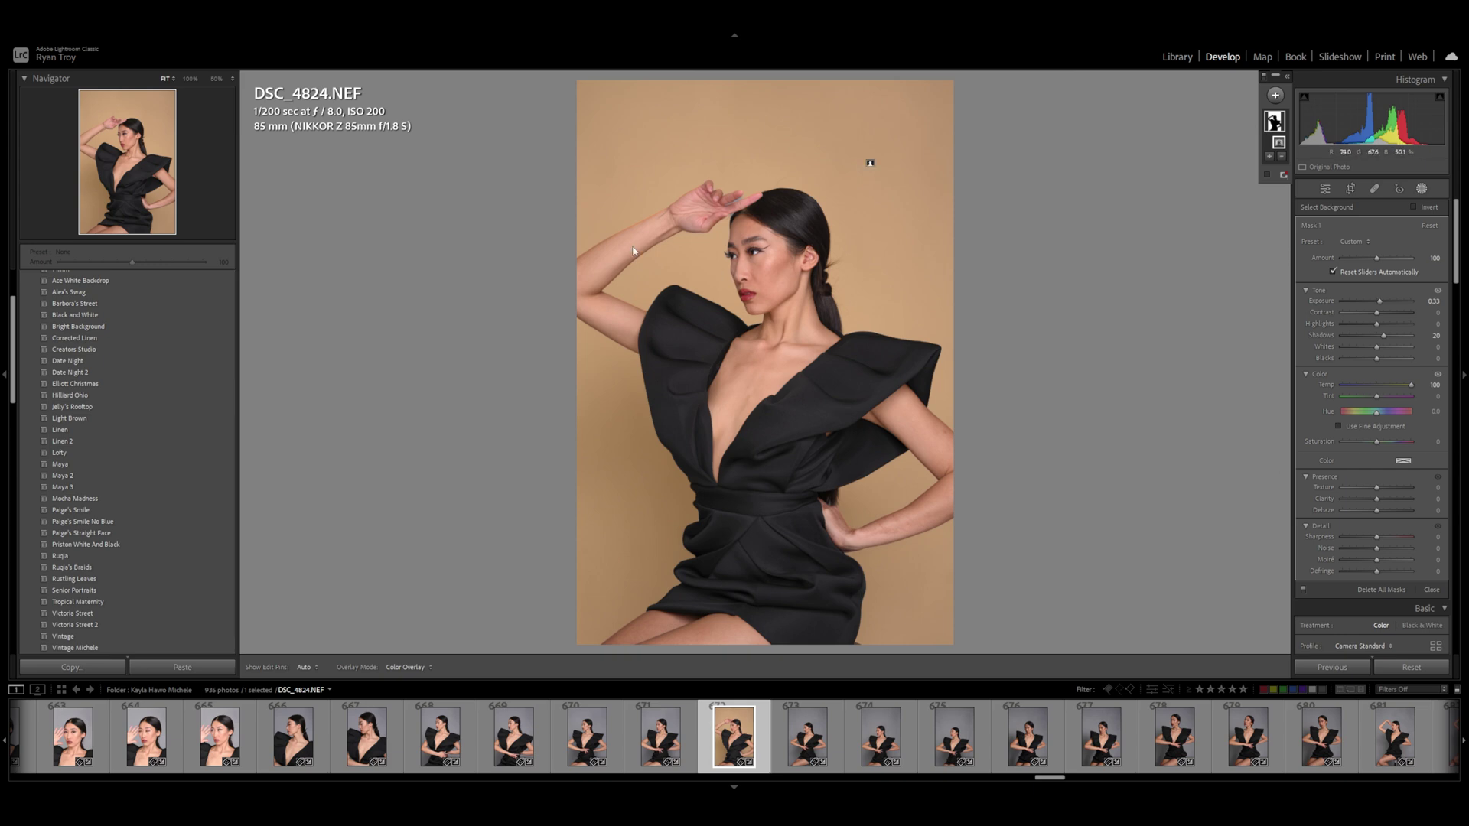
{"action": "left_click", "coordinate": [117, 120]}
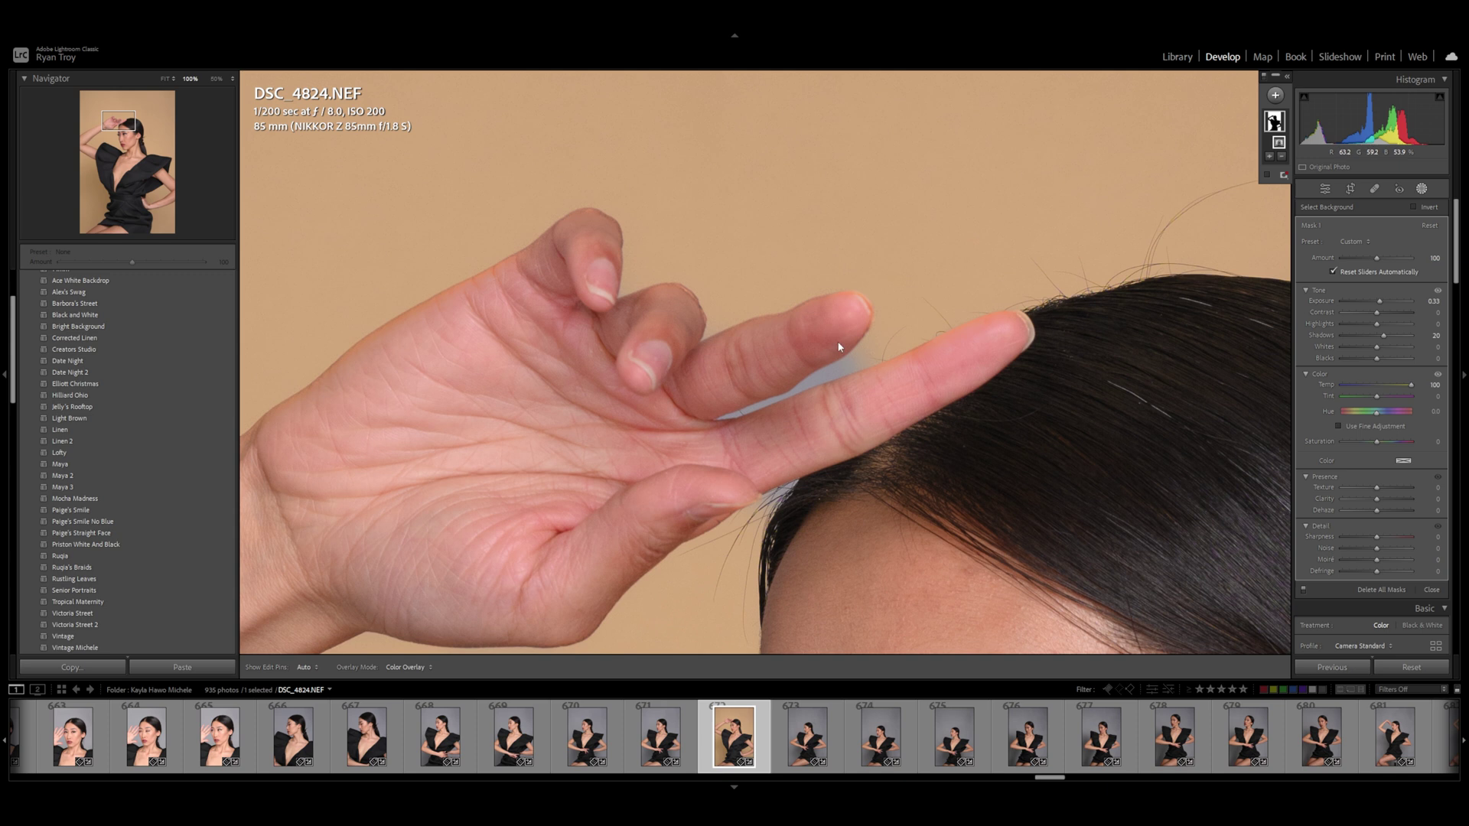
Step: Show the mask overlay and add a size 4.0 brush to the background mask
{"action": "left_click", "coordinate": [1279, 142]}
{"action": "left_click", "coordinate": [1270, 159]}
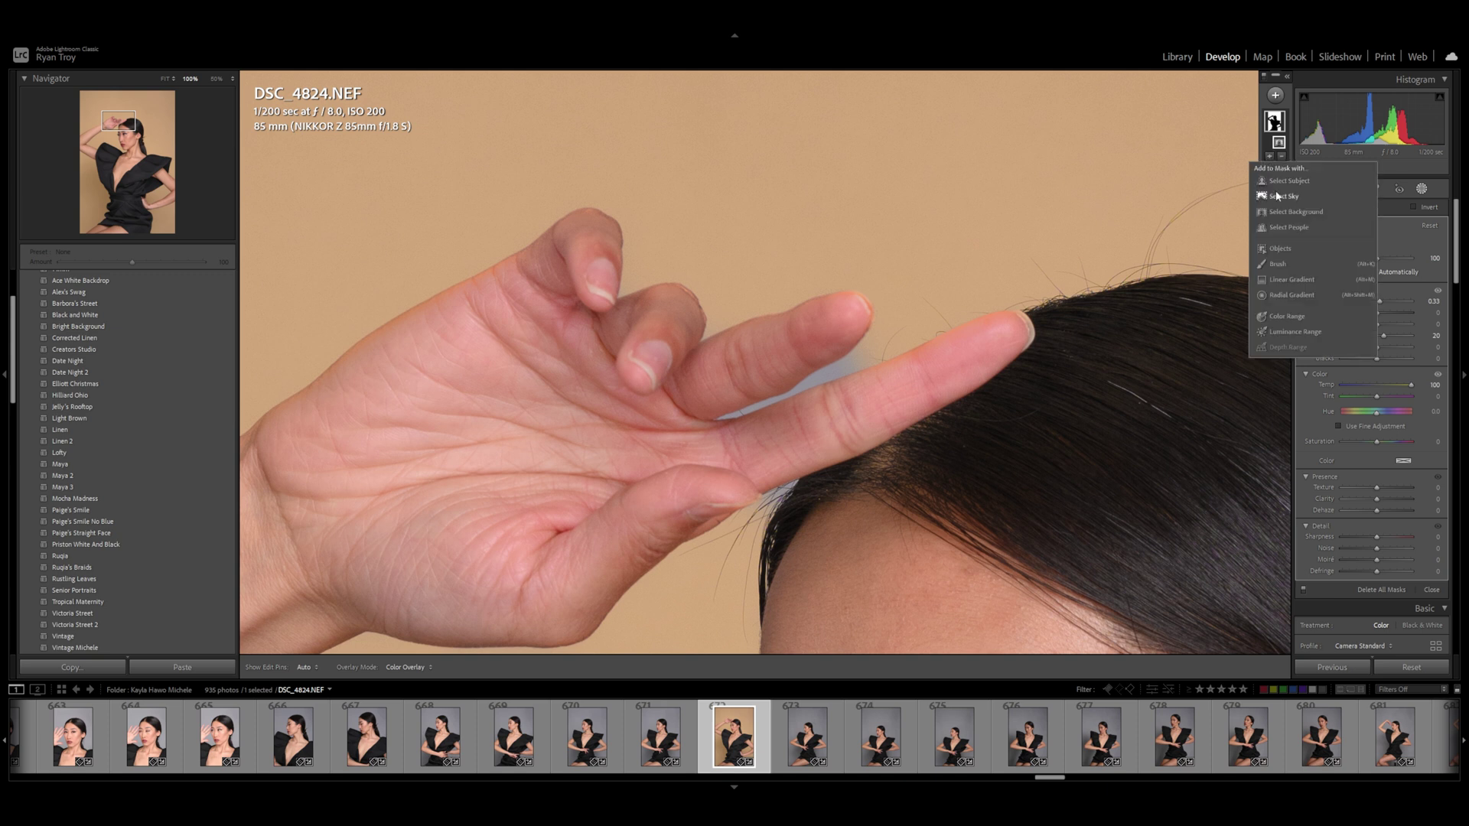
{"action": "left_click", "coordinate": [1282, 263]}
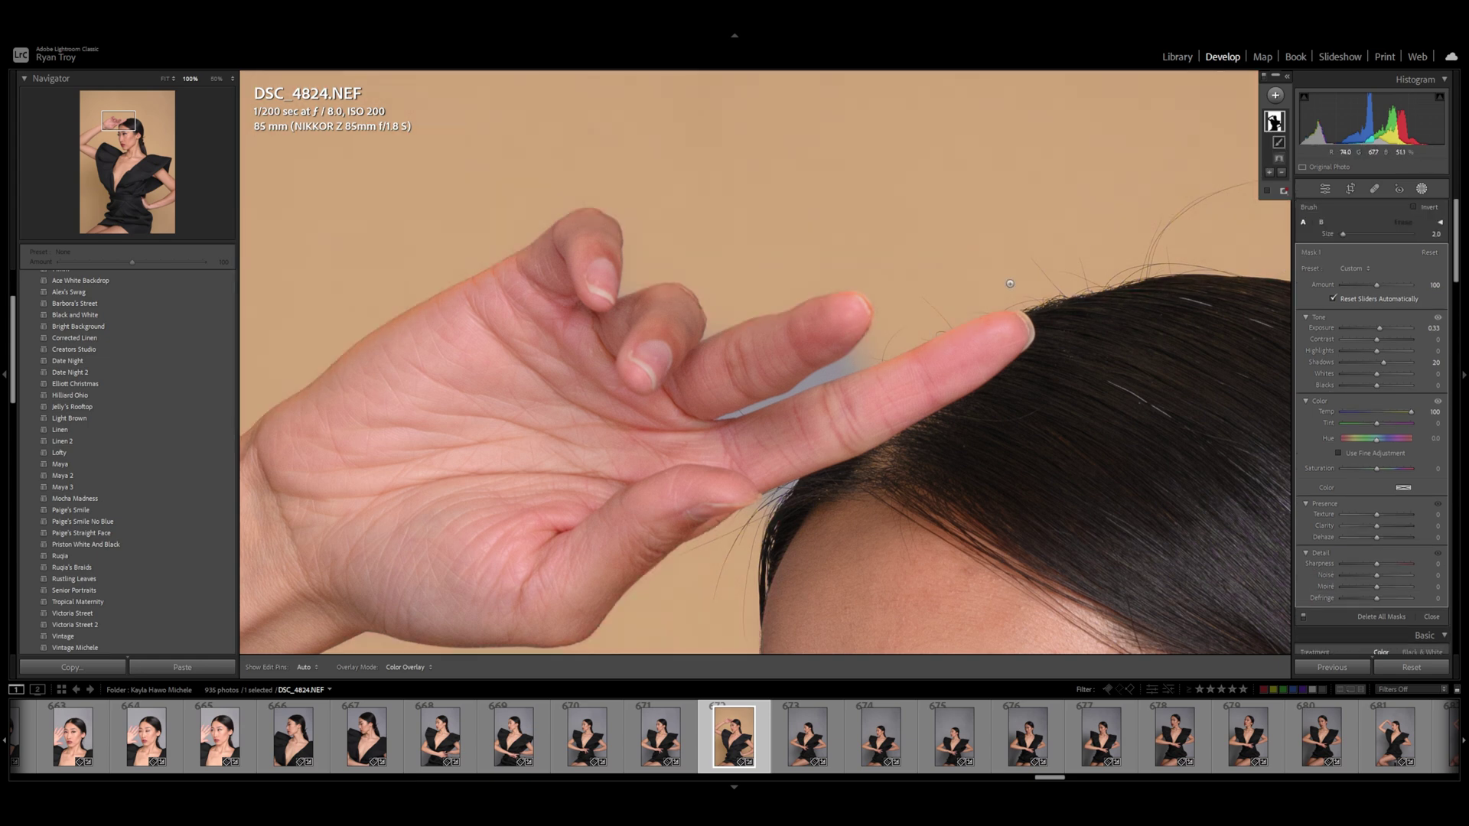
{"action": "key", "text": "bracketright"}
{"action": "key", "text": "bracketright"}
{"action": "key", "text": "bracketleft"}
{"action": "key", "text": "h"}
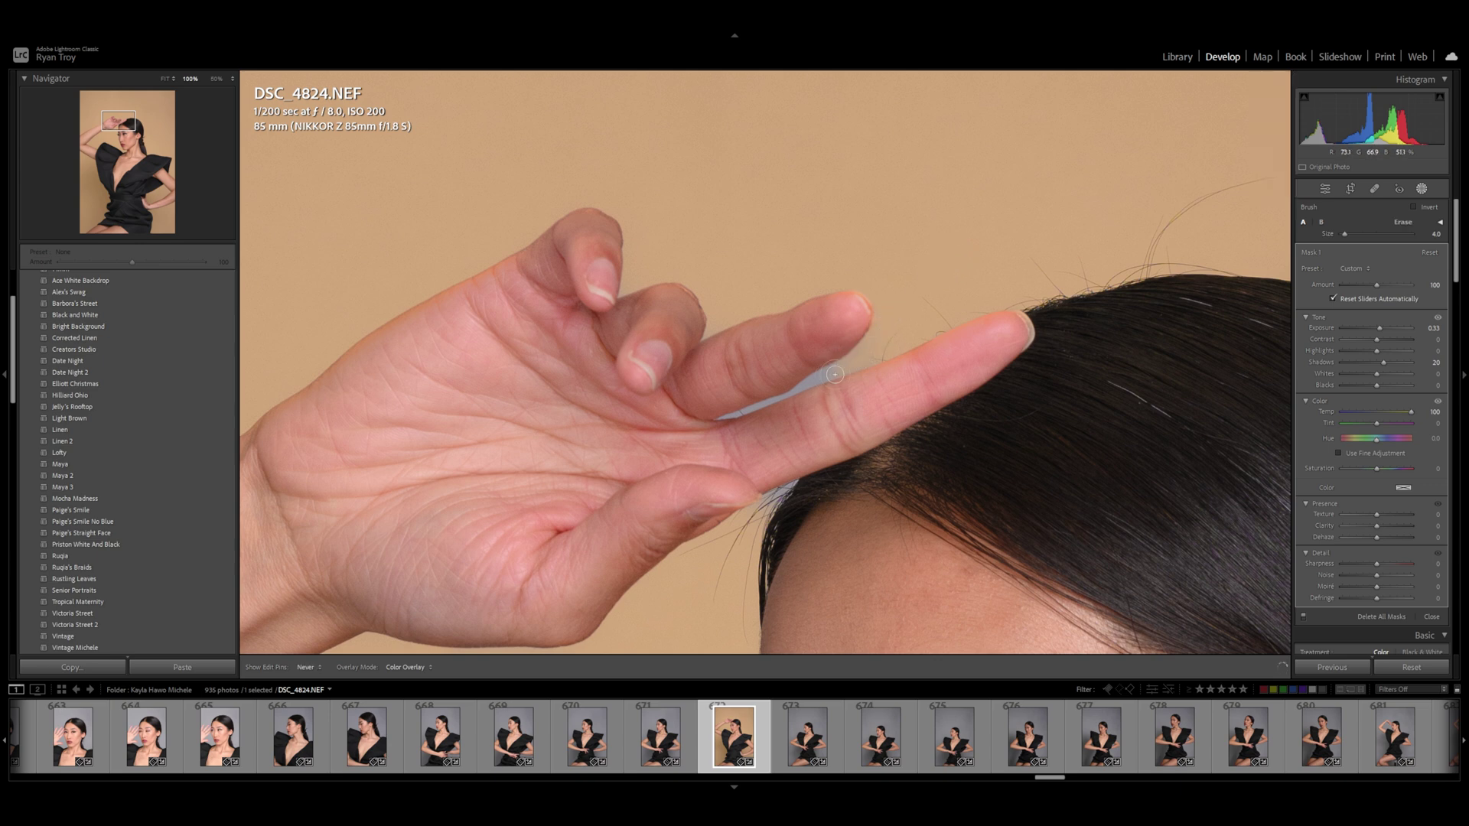
Step: Paint the mask over the bluish gap between the raised fingers, then switch the brush to erasing
{"action": "left_click_drag", "start_coordinate": [780, 403], "coordinate": [722, 414]}
{"action": "key", "text": "h"}
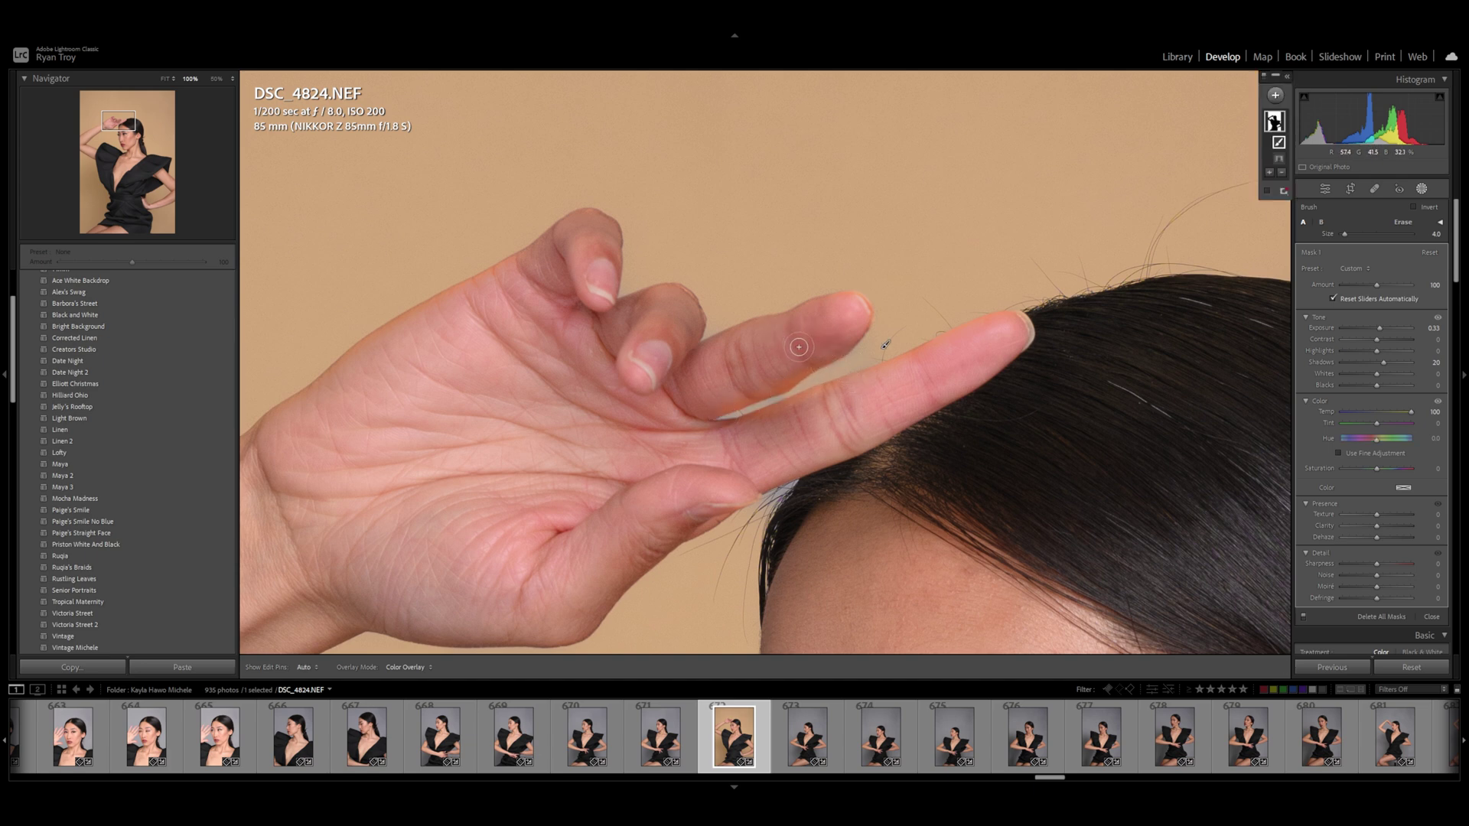
{"action": "key", "text": "h"}
{"action": "key", "text": "alt"}
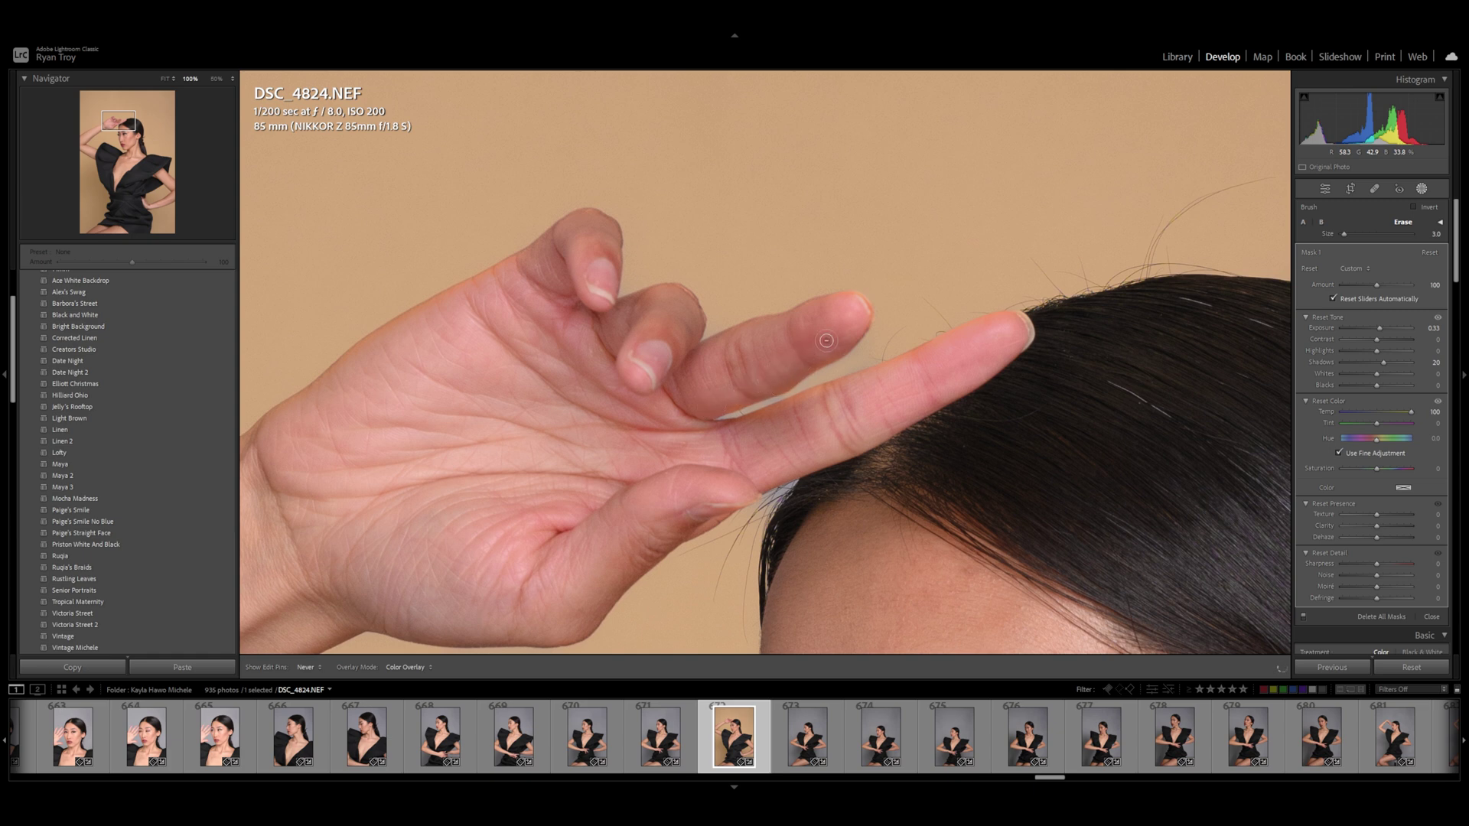
{"action": "key", "text": "h"}
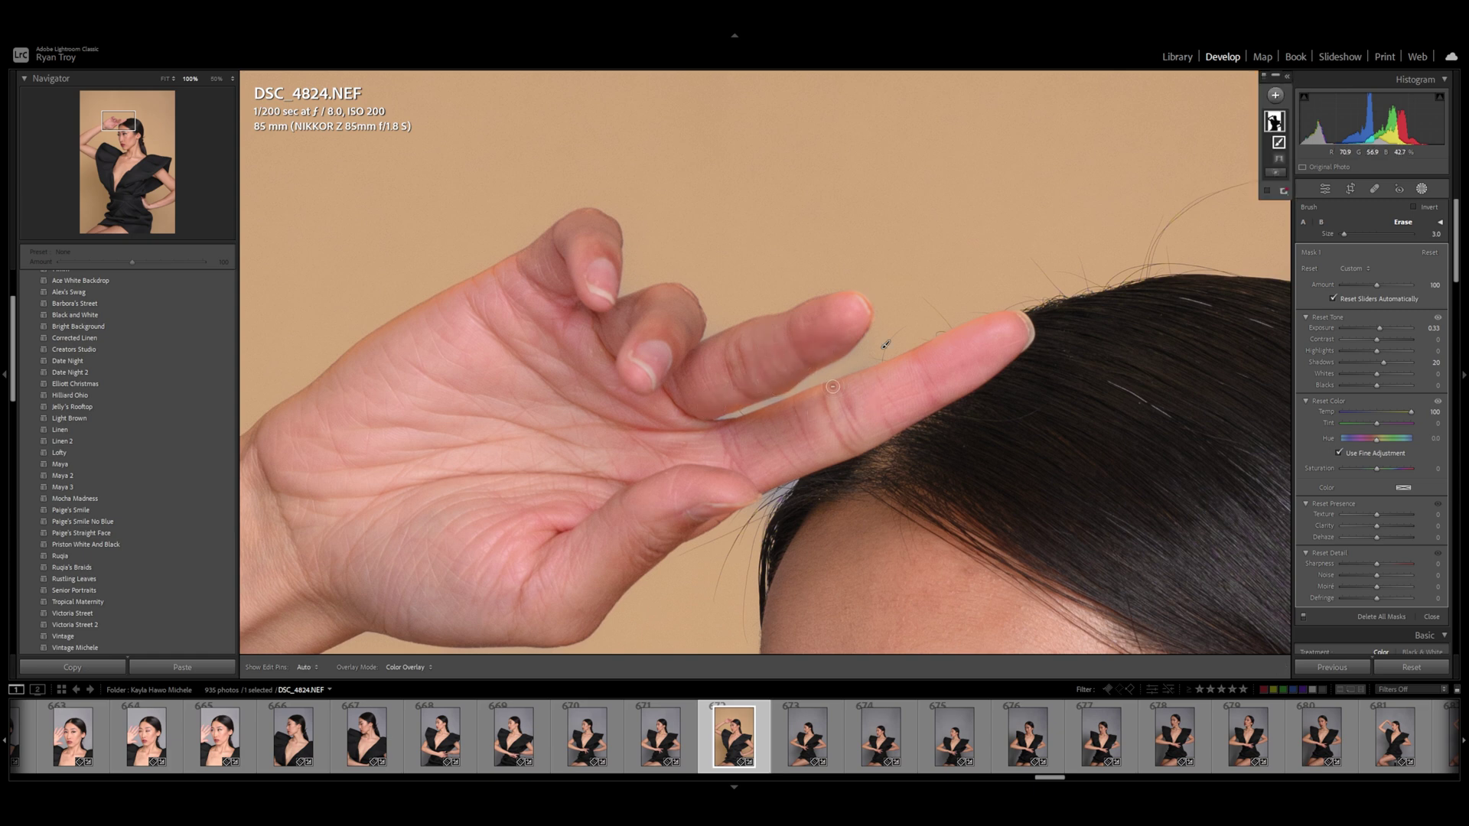
Step: Erase mask overspill with a size 3.0 brush, then return to adding at size 4.0
{"action": "key", "text": "h"}
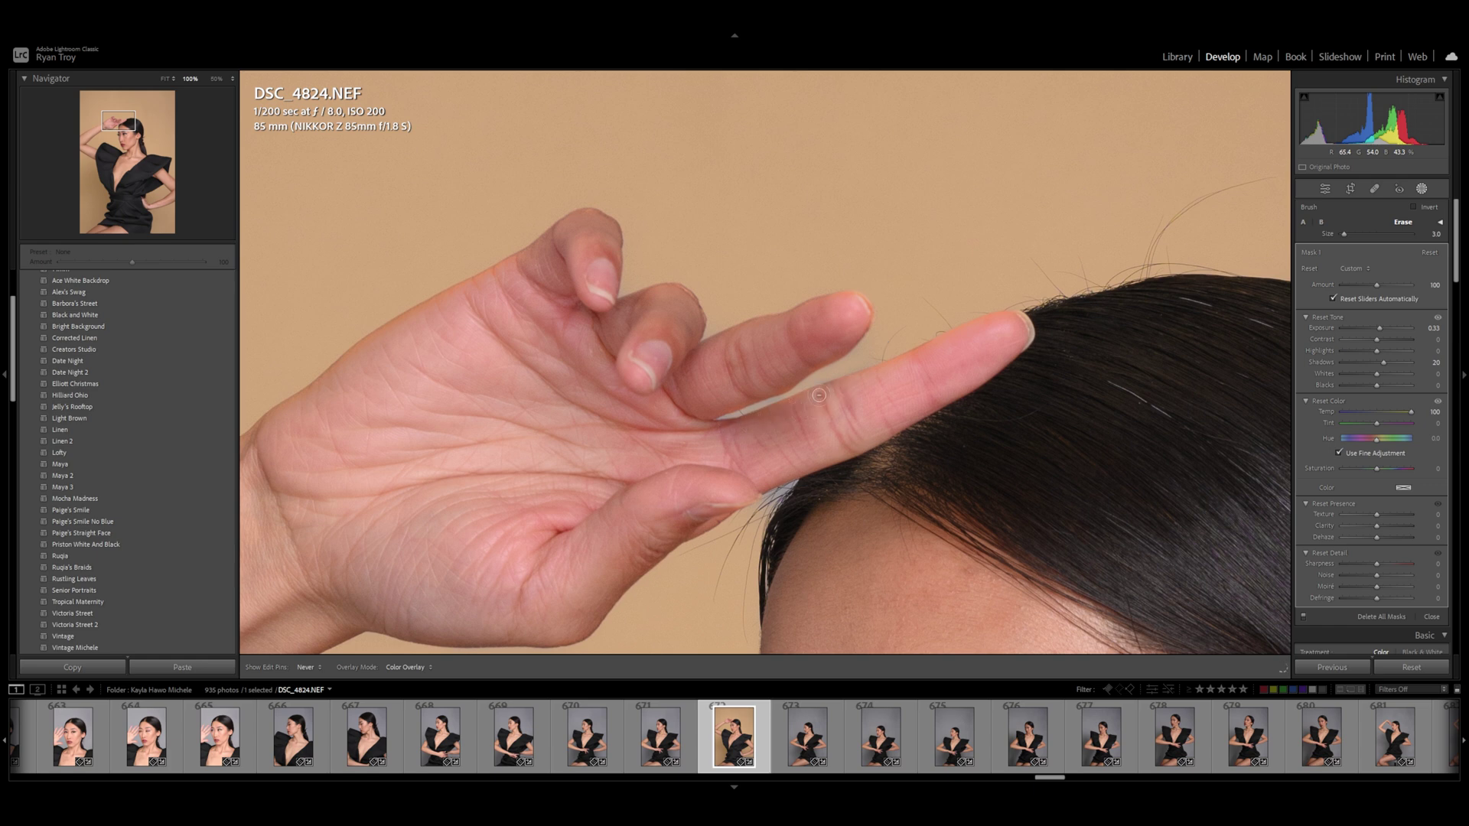
{"action": "key", "text": "h"}
{"action": "key", "text": "h"}
{"action": "key", "text": "h"}
{"action": "key", "text": "h"}
{"action": "key", "text": "h"}
{"action": "key", "text": "h"}
{"action": "key", "text": "h"}
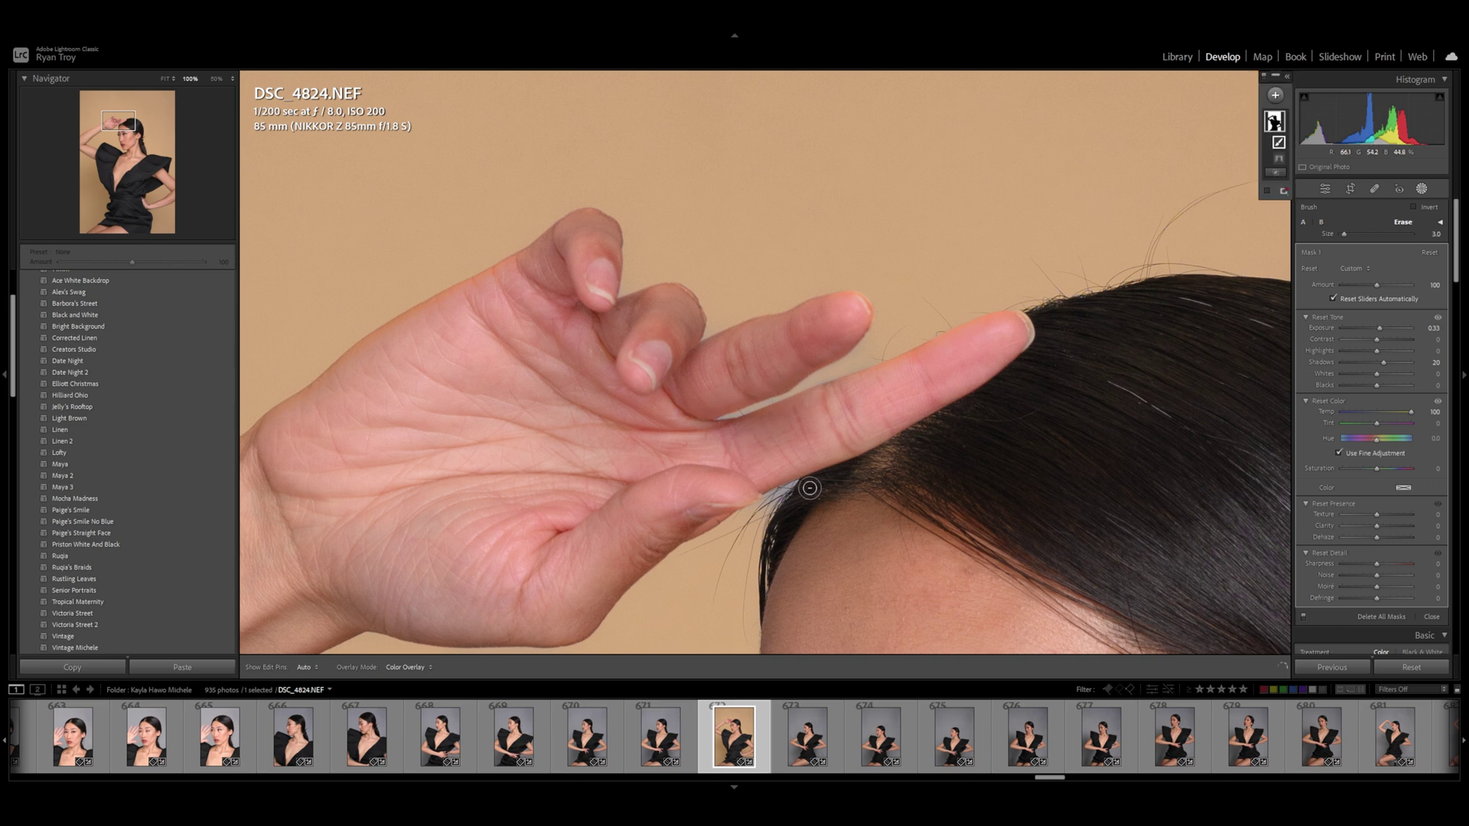
{"action": "key", "text": "h"}
{"action": "key", "text": "h"}
{"action": "key", "text": "h"}
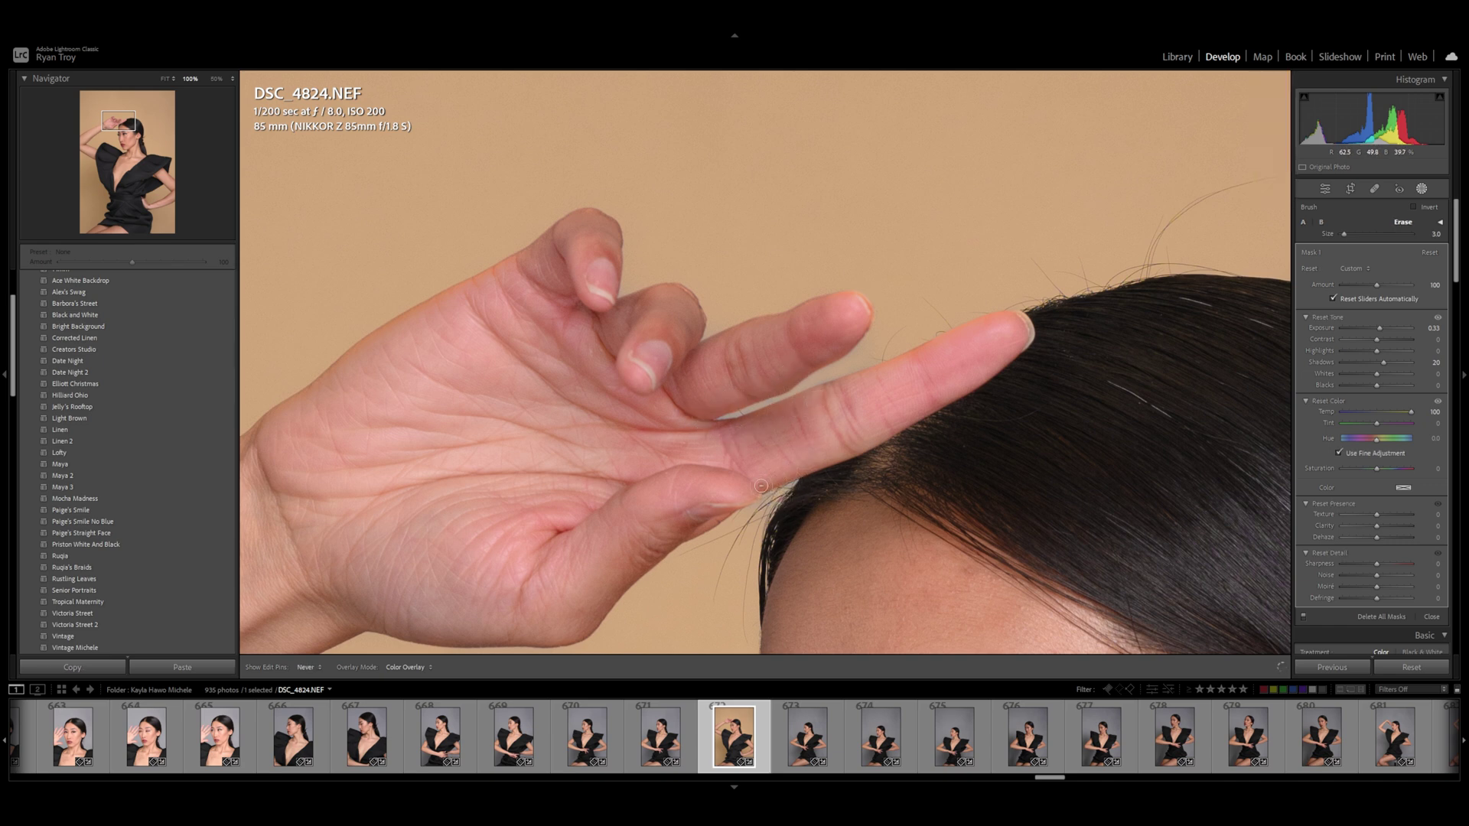
{"action": "key", "text": "h"}
{"action": "key", "text": "h"}
{"action": "key", "text": "h"}
{"action": "key", "text": "bracketleft"}
{"action": "key", "text": "bracketright"}
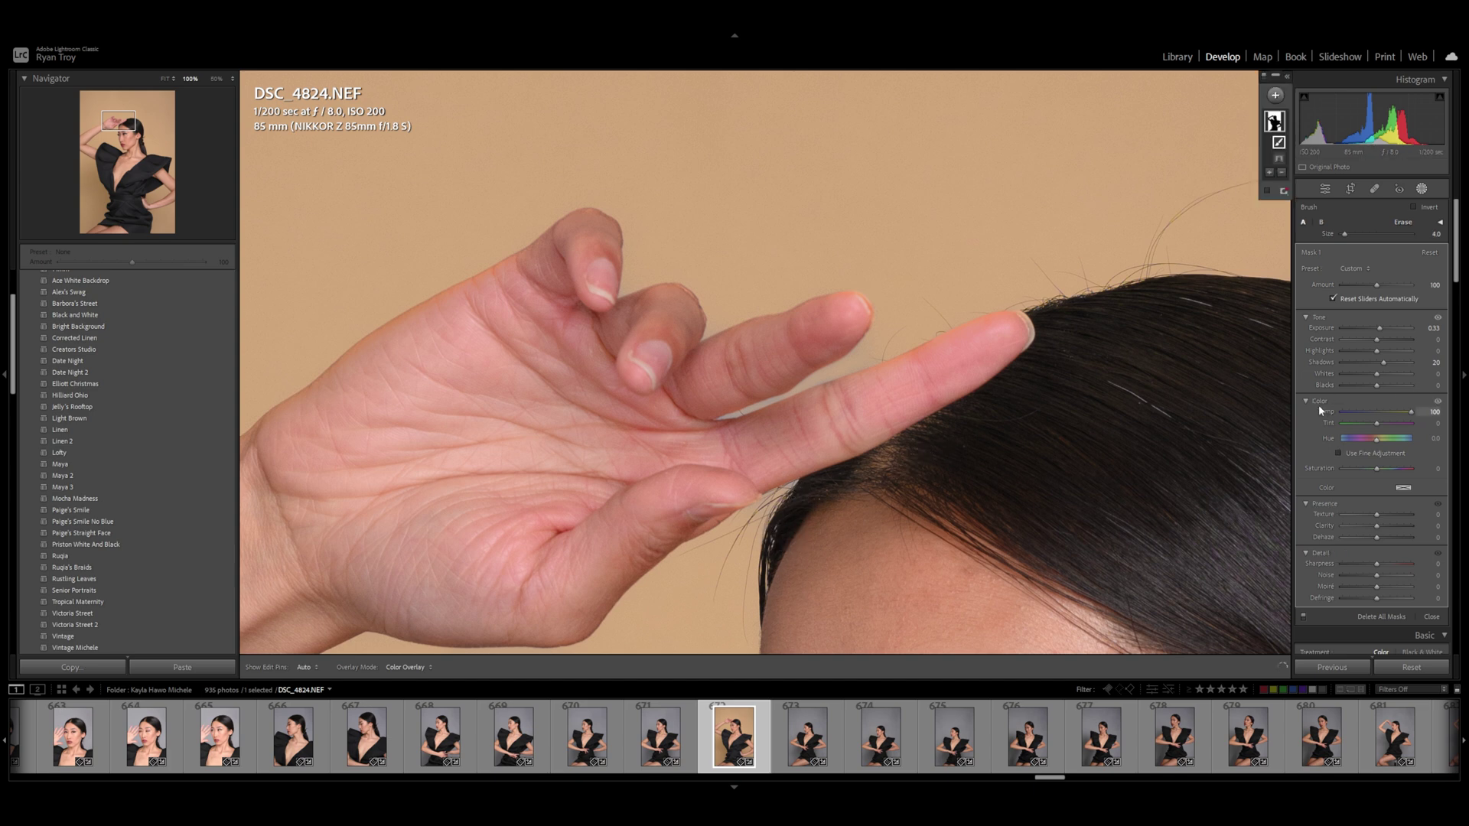